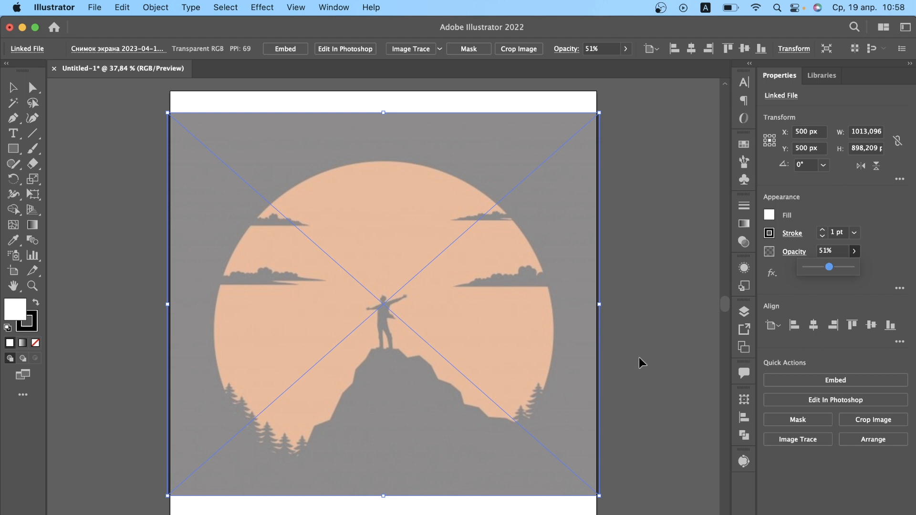
Lock the reference image's layer and add a new layer above it for tracing.
{"action": "left_click", "coordinate": [744, 312]}
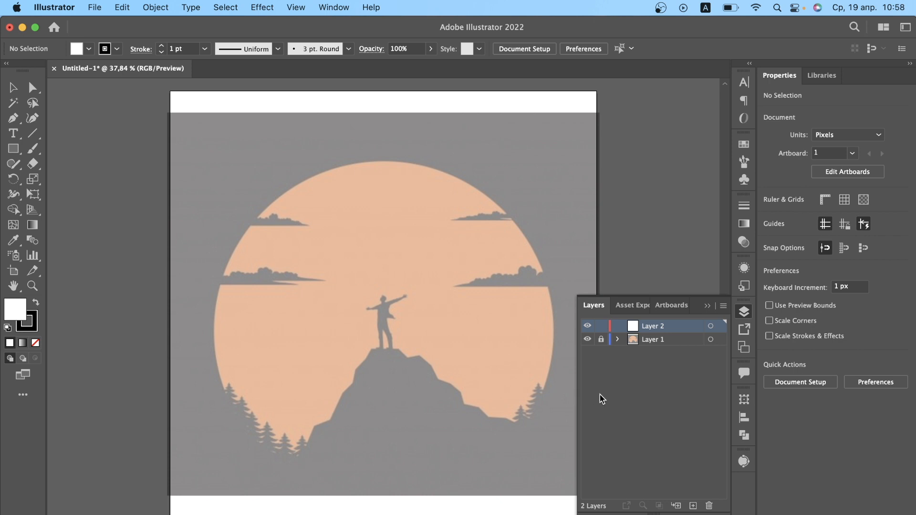
Start a Pen path at the outer edge of the lower-left cloud and set its fill to none.
{"action": "scroll", "coordinate": [337, 315], "scroll_direction": "up", "scroll_amount": 3}
{"action": "key", "text": "p"}
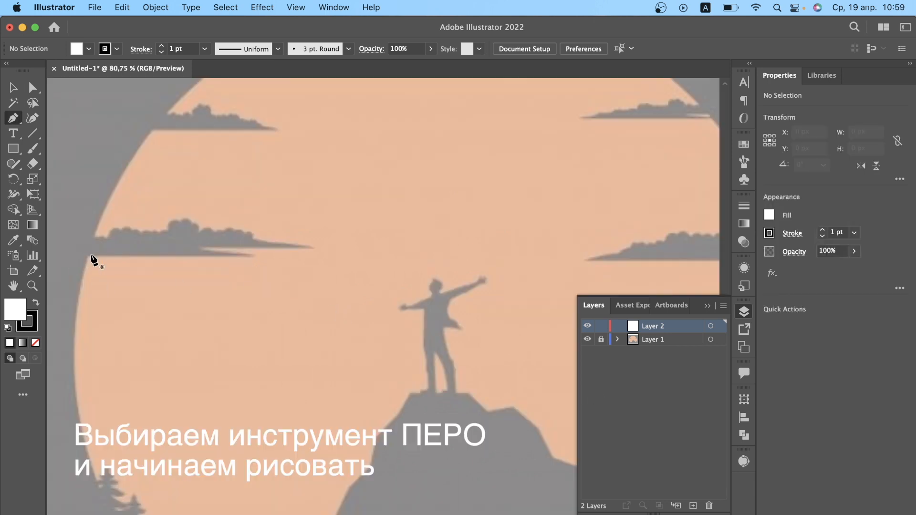
{"action": "left_click", "coordinate": [65, 259]}
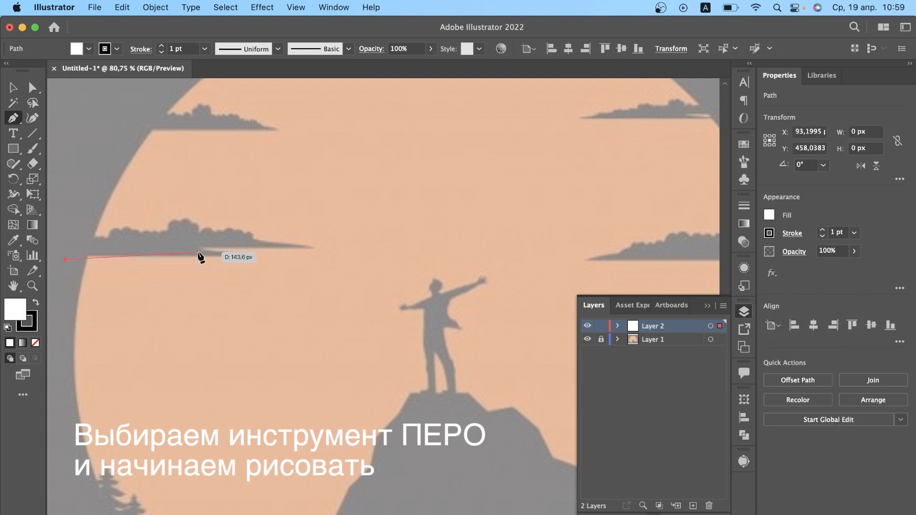
{"action": "left_click", "coordinate": [86, 52]}
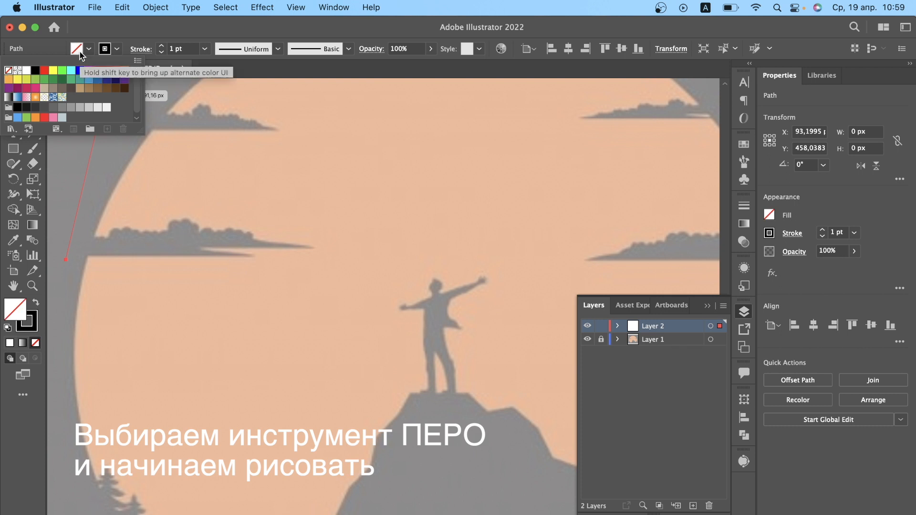
{"action": "left_click", "coordinate": [8, 71]}
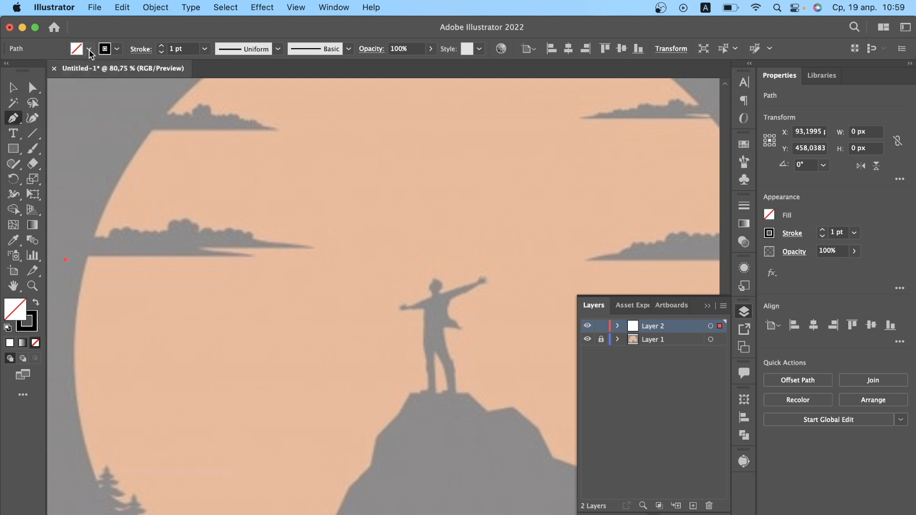
Trace the lower-left cloud's base, its notched right tip and the first bumps along its top edge.
{"action": "left_click", "coordinate": [258, 255]}
{"action": "left_click", "coordinate": [200, 248]}
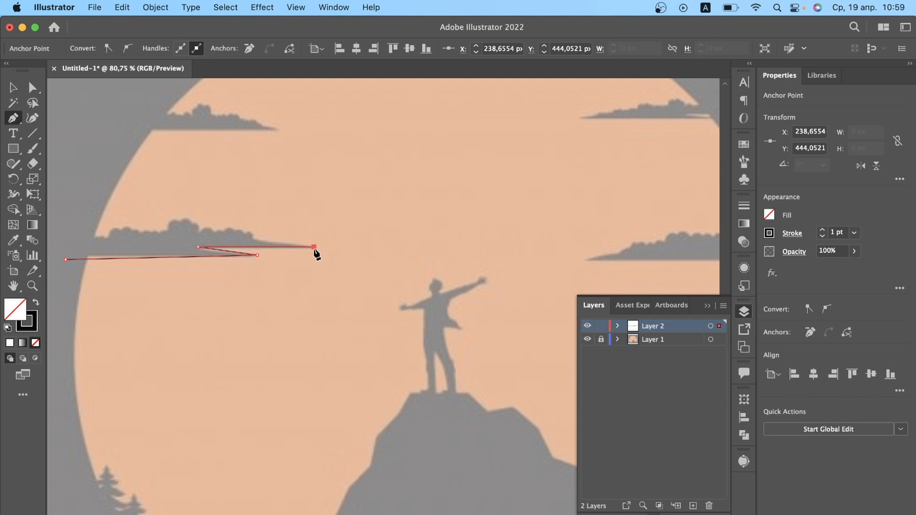
{"action": "left_click", "coordinate": [313, 247]}
{"action": "scroll", "coordinate": [313, 248], "scroll_direction": "up", "scroll_amount": 3}
{"action": "left_click", "coordinate": [248, 236]}
{"action": "left_click_drag", "start_coordinate": [189, 219], "coordinate": [182, 231]}
{"action": "left_click_drag", "start_coordinate": [171, 215], "coordinate": [165, 220]}
{"action": "left_click", "coordinate": [131, 223]}
{"action": "scroll", "coordinate": [154, 210], "scroll_direction": "left", "scroll_amount": 2}
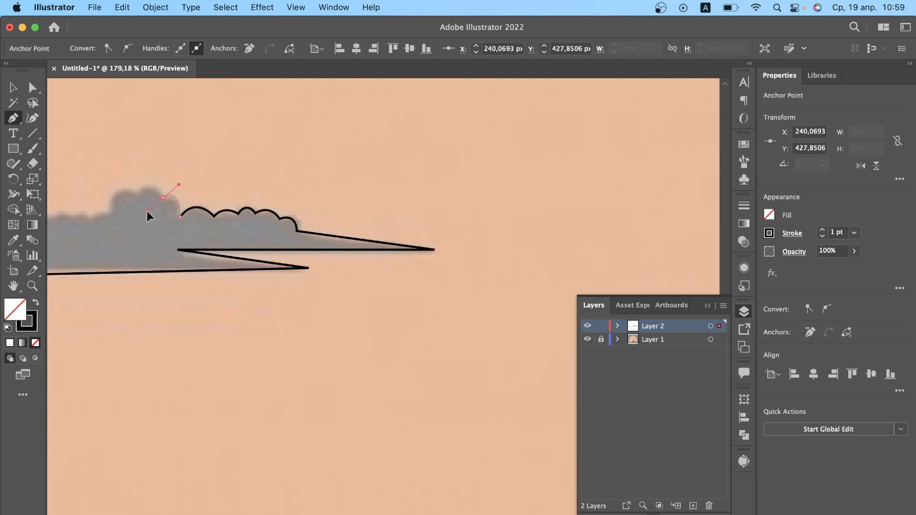
Continue the lower-left cloud's outline over its tall central puffs and the small bumps beside them.
{"action": "scroll", "coordinate": [153, 210], "scroll_direction": "up", "scroll_amount": 5}
{"action": "left_click", "coordinate": [213, 203]}
{"action": "left_click", "coordinate": [157, 194]}
{"action": "left_click", "coordinate": [107, 201]}
{"action": "left_click", "coordinate": [102, 236]}
{"action": "scroll", "coordinate": [243, 189], "scroll_direction": "left", "scroll_amount": 4}
{"action": "left_click", "coordinate": [250, 174]}
{"action": "left_click", "coordinate": [209, 169]}
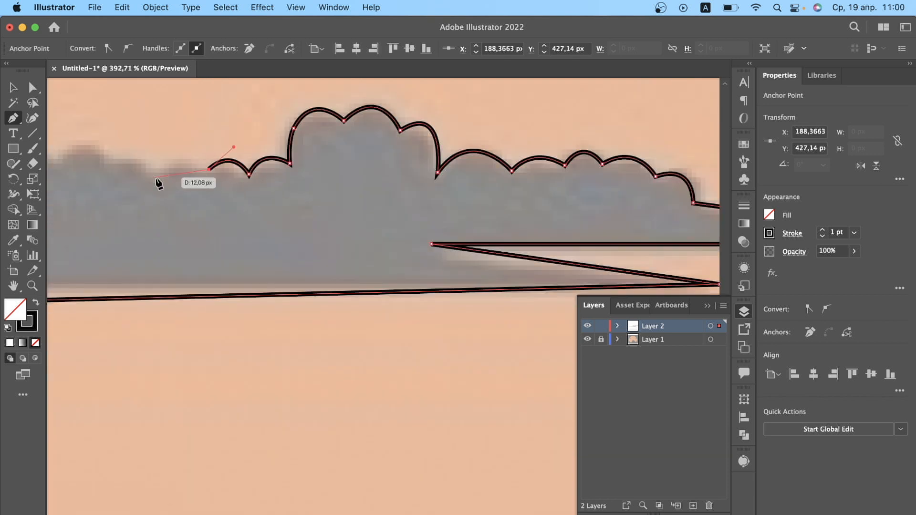
Trace the remaining left-hand bumps of the lower-left cloud and close its outline.
{"action": "left_click", "coordinate": [162, 176]}
{"action": "scroll", "coordinate": [123, 163], "scroll_direction": "left", "scroll_amount": 3}
{"action": "left_click", "coordinate": [160, 159]}
{"action": "left_click", "coordinate": [107, 159]}
{"action": "scroll", "coordinate": [123, 200], "scroll_direction": "left", "scroll_amount": 4}
{"action": "left_click_drag", "start_coordinate": [155, 161], "coordinate": [152, 215]}
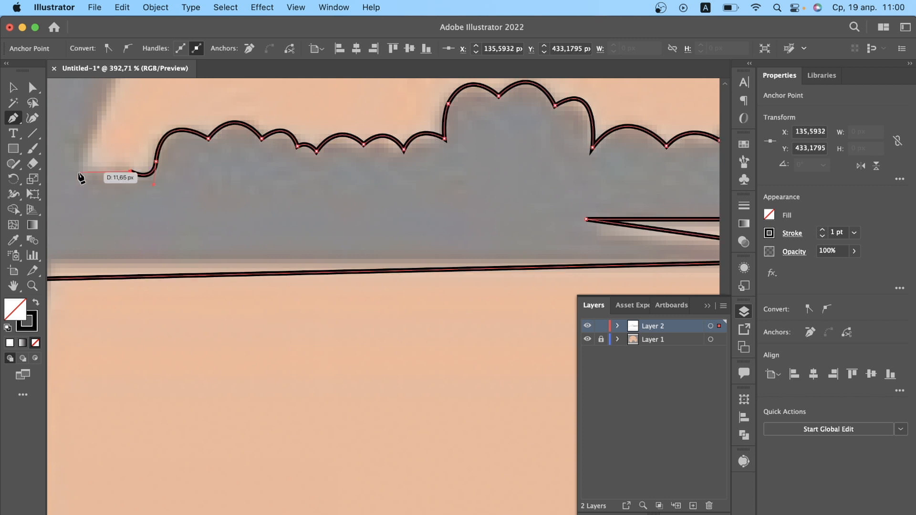
{"action": "scroll", "coordinate": [92, 173], "scroll_direction": "down", "scroll_amount": 5}
Draw the base and rounded right tip of the upper-left cloud with the Pen tool.
{"action": "key", "text": "shift+grave"}
{"action": "scroll", "coordinate": [199, 229], "scroll_direction": "up", "scroll_amount": 3}
{"action": "scroll", "coordinate": [443, 261], "scroll_direction": "down", "scroll_amount": 1}
{"action": "scroll", "coordinate": [509, 235], "scroll_direction": "down", "scroll_amount": 2}
{"action": "scroll", "coordinate": [531, 210], "scroll_direction": "up", "scroll_amount": 8}
{"action": "key", "text": "p"}
{"action": "left_click", "coordinate": [472, 184]}
{"action": "scroll", "coordinate": [472, 185], "scroll_direction": "down", "scroll_amount": 2}
{"action": "left_click", "coordinate": [440, 163]}
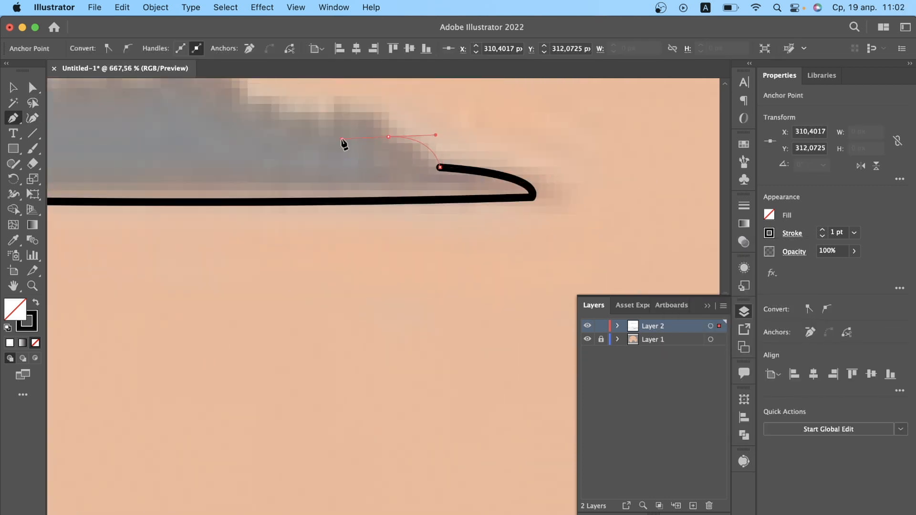
Trace the bumps along the right half of the upper-left cloud's top edge.
{"action": "left_click", "coordinate": [491, 188]}
{"action": "left_click", "coordinate": [389, 164]}
{"action": "left_click", "coordinate": [448, 190]}
{"action": "left_click", "coordinate": [399, 179]}
{"action": "scroll", "coordinate": [321, 184], "scroll_direction": "down", "scroll_amount": 1}
{"action": "left_click_drag", "start_coordinate": [353, 173], "coordinate": [348, 185]}
{"action": "left_click", "coordinate": [322, 177]}
{"action": "left_click", "coordinate": [292, 176]}
{"action": "left_click", "coordinate": [272, 170]}
Trace the peak and left bumps of the upper-left cloud and close its outline.
{"action": "left_click", "coordinate": [229, 129]}
{"action": "left_click", "coordinate": [203, 141]}
{"action": "left_click", "coordinate": [183, 168]}
{"action": "left_click", "coordinate": [145, 167]}
{"action": "left_click_drag", "start_coordinate": [108, 172], "coordinate": [94, 188]}
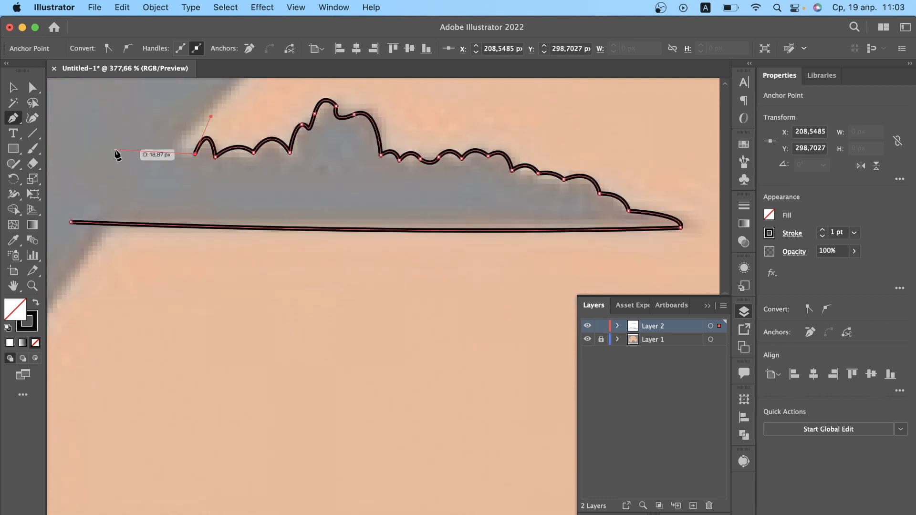
{"action": "left_click", "coordinate": [74, 221]}
{"action": "key", "text": "a"}
Start outlining the lower-right cloud from its pointed left tip, following the first bumps with the Pen tool.
{"action": "scroll", "coordinate": [448, 311], "scroll_direction": "down", "scroll_amount": 5}
{"action": "scroll", "coordinate": [168, 364], "scroll_direction": "up", "scroll_amount": 5}
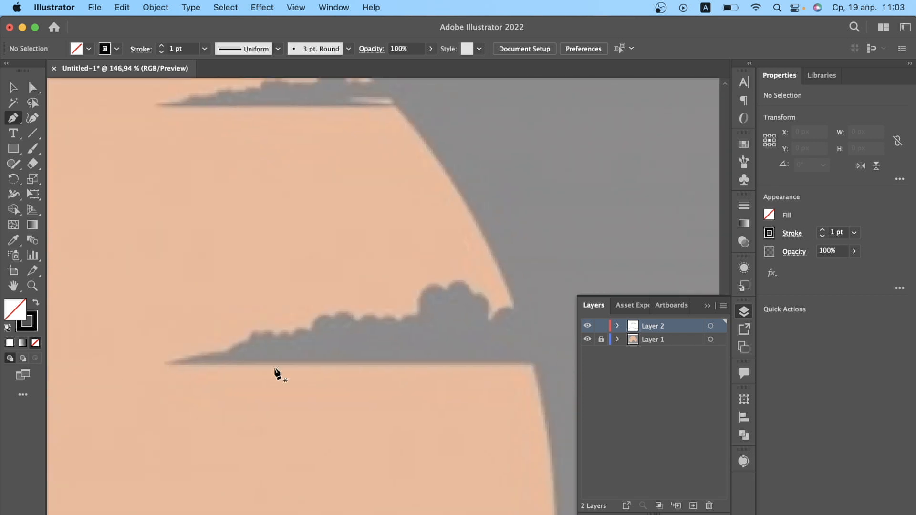
{"action": "key", "text": "p"}
{"action": "left_click", "coordinate": [161, 364]}
{"action": "left_click", "coordinate": [279, 341]}
{"action": "left_click", "coordinate": [301, 321]}
{"action": "left_click", "coordinate": [356, 297]}
{"action": "left_click", "coordinate": [377, 308]}
{"action": "left_click", "coordinate": [403, 306]}
Continue the lower-right cloud's outline along its middle bumps and over the tall puff.
{"action": "left_click", "coordinate": [441, 287]}
{"action": "left_click", "coordinate": [480, 276]}
{"action": "left_click", "coordinate": [520, 278]}
{"action": "left_click", "coordinate": [563, 274]}
{"action": "scroll", "coordinate": [484, 265], "scroll_direction": "up", "scroll_amount": 5}
{"action": "left_click_drag", "start_coordinate": [436, 309], "coordinate": [472, 396]}
{"action": "scroll", "coordinate": [589, 262], "scroll_direction": "down", "scroll_amount": 5}
{"action": "left_click", "coordinate": [539, 238]}
{"action": "left_click", "coordinate": [574, 237]}
{"action": "left_click", "coordinate": [614, 251]}
Complete the right end of the lower-right cloud and join it to the cloud's base.
{"action": "key", "text": "a"}
{"action": "key", "text": "p"}
{"action": "scroll", "coordinate": [537, 239], "scroll_direction": "down", "scroll_amount": 1}
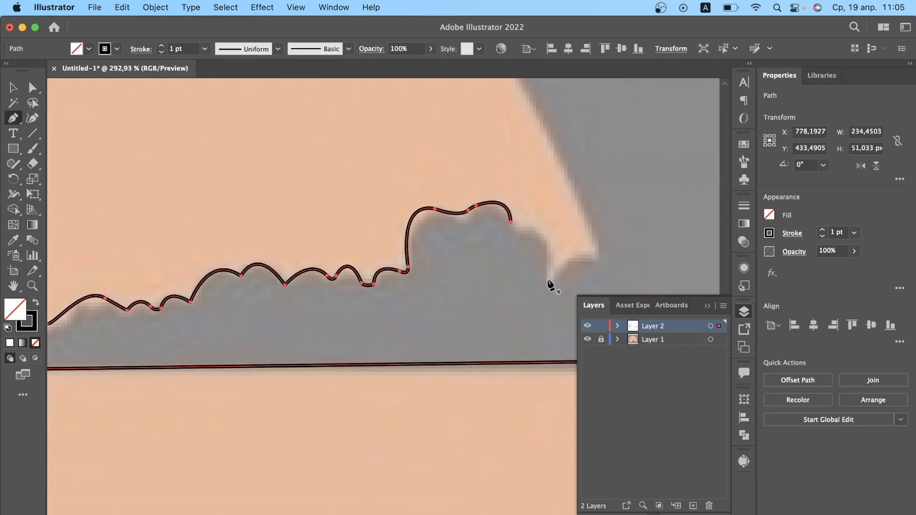
{"action": "left_click", "coordinate": [548, 271]}
{"action": "left_click", "coordinate": [562, 262]}
{"action": "scroll", "coordinate": [562, 261], "scroll_direction": "down", "scroll_amount": 4}
{"action": "left_click", "coordinate": [480, 256]}
Trace the left and middle bumps of the upper-right cloud with the Pen tool.
{"action": "scroll", "coordinate": [372, 321], "scroll_direction": "up", "scroll_amount": 9}
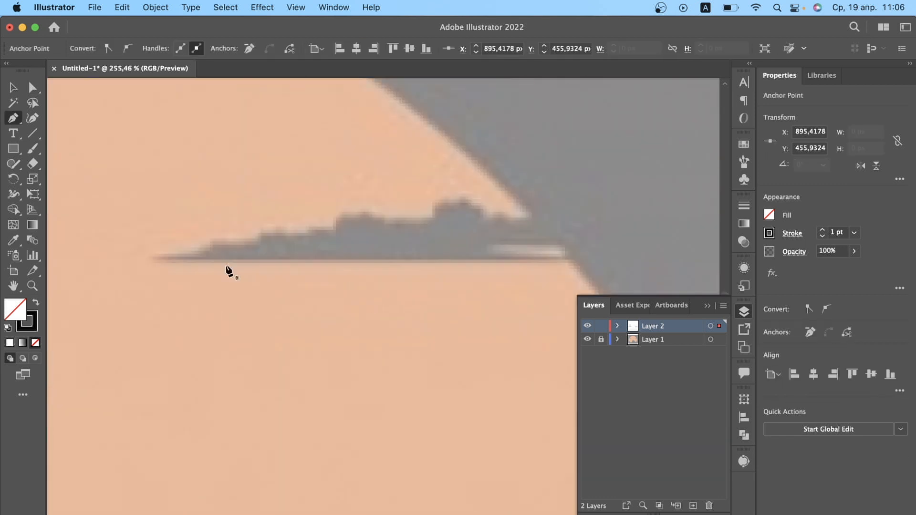
{"action": "left_click_drag", "start_coordinate": [260, 238], "coordinate": [277, 229]}
{"action": "left_click_drag", "start_coordinate": [368, 222], "coordinate": [377, 220]}
{"action": "left_click_drag", "start_coordinate": [478, 202], "coordinate": [487, 200]}
{"action": "mouse_move", "coordinate": [536, 195]}
{"action": "left_mouse_down"}
{"action": "mouse_move", "coordinate": [539, 164]}
{"action": "mouse_move", "coordinate": [582, 160]}
{"action": "mouse_move", "coordinate": [623, 180]}
{"action": "left_mouse_up"}
Trace the right end of the upper-right cloud, close its outline and deselect it.
{"action": "scroll", "coordinate": [599, 168], "scroll_direction": "right", "scroll_amount": 5}
{"action": "scroll", "coordinate": [583, 159], "scroll_direction": "up", "scroll_amount": 3}
{"action": "scroll", "coordinate": [623, 180], "scroll_direction": "down", "scroll_amount": 3}
{"action": "left_click_drag", "start_coordinate": [656, 152], "coordinate": [705, 155]}
{"action": "scroll", "coordinate": [620, 191], "scroll_direction": "down", "scroll_amount": 2}
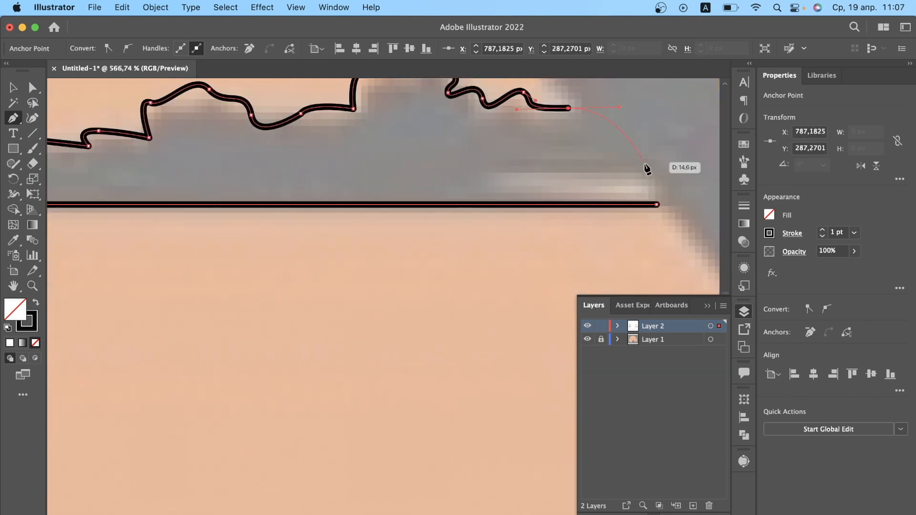
{"action": "left_click", "coordinate": [548, 198]}
{"action": "scroll", "coordinate": [548, 199], "scroll_direction": "down", "scroll_amount": 5}
{"action": "key", "text": "v"}
{"action": "left_click", "coordinate": [502, 280]}
{"action": "scroll", "coordinate": [310, 242], "scroll_direction": "down", "scroll_amount": 5}
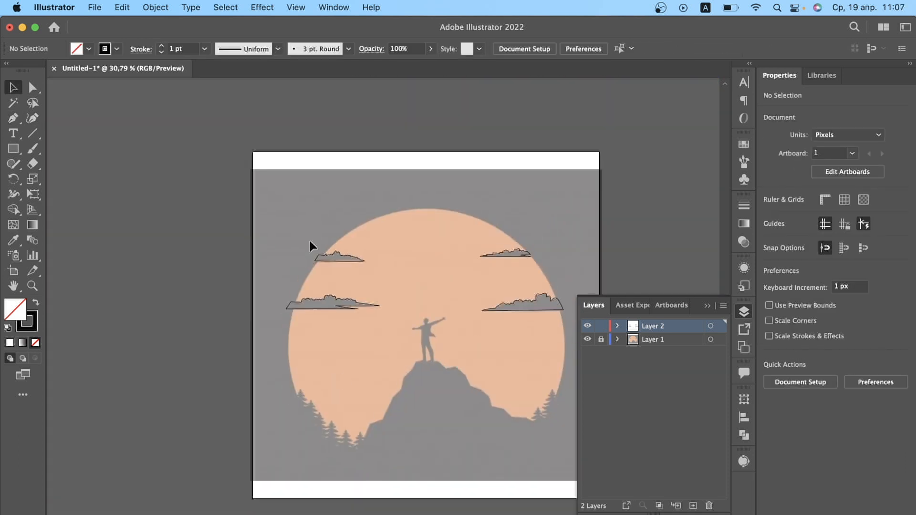
Trace the mountain's left slope with straight Pen segments, starting below the rightmost tree of the left group.
{"action": "scroll", "coordinate": [279, 337], "scroll_direction": "up", "scroll_amount": 5}
{"action": "scroll", "coordinate": [351, 389], "scroll_direction": "down", "scroll_amount": 4}
{"action": "key", "text": "p"}
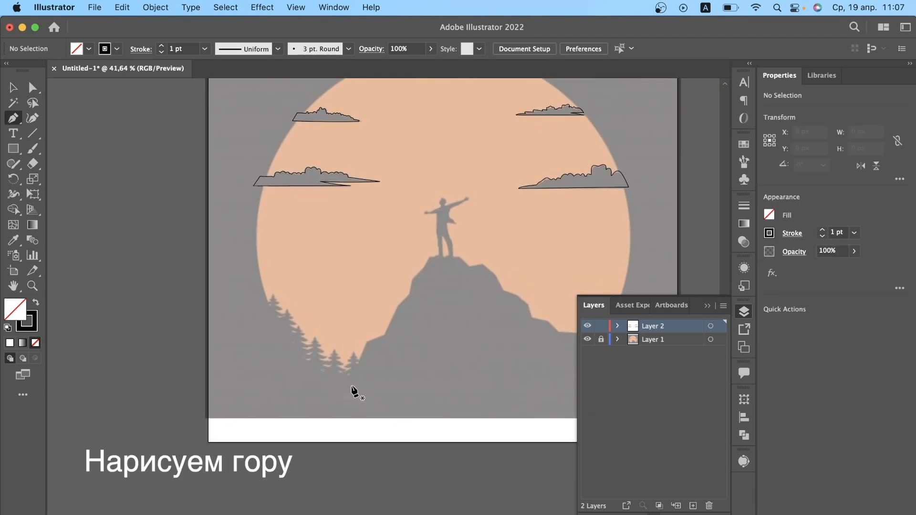
{"action": "scroll", "coordinate": [359, 374], "scroll_direction": "up", "scroll_amount": 4}
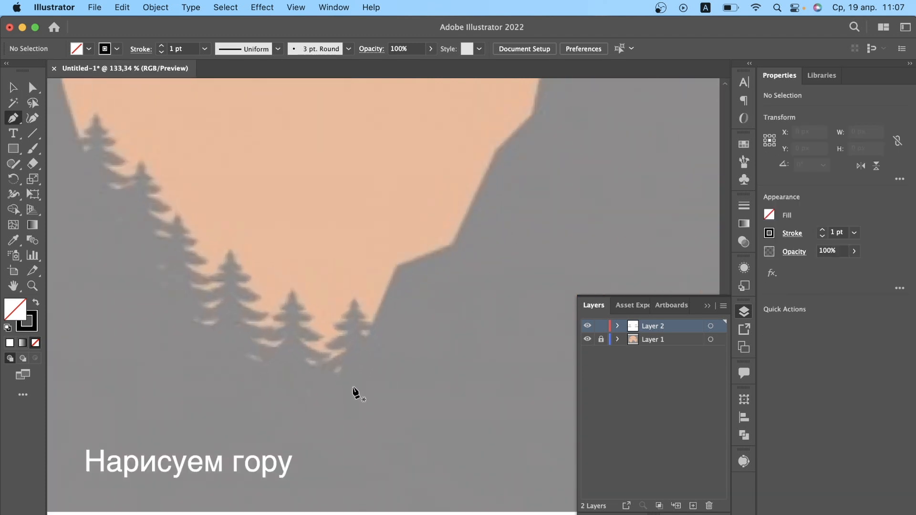
{"action": "left_click", "coordinate": [338, 414]}
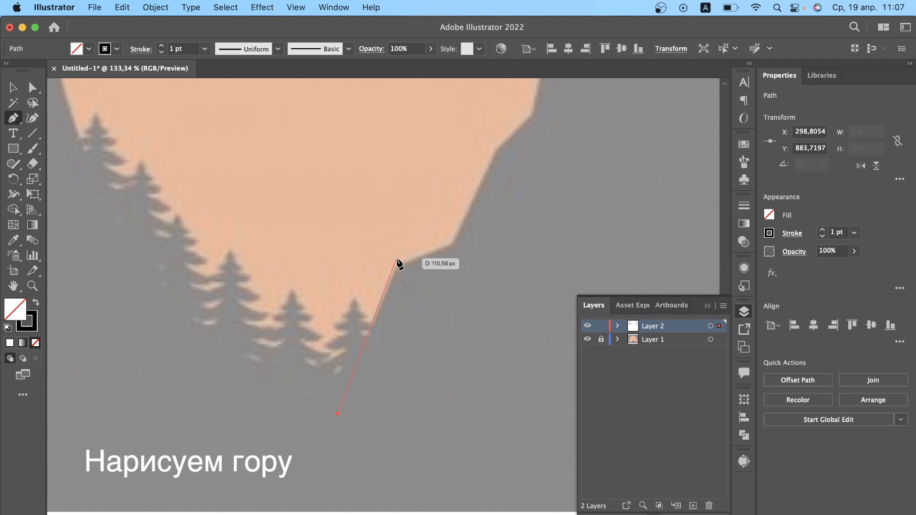
{"action": "left_click", "coordinate": [396, 265]}
{"action": "left_click", "coordinate": [453, 245]}
{"action": "scroll", "coordinate": [460, 237], "scroll_direction": "up", "scroll_amount": 3}
{"action": "left_click", "coordinate": [471, 212]}
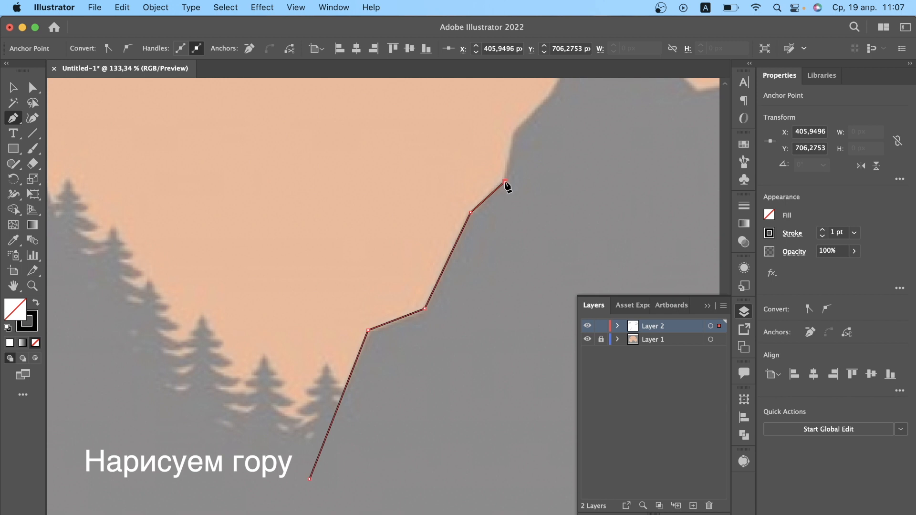
{"action": "left_click", "coordinate": [513, 130]}
Continue the mountain outline across the summit under the man's feet and onto the first right-hand ledge.
{"action": "scroll", "coordinate": [514, 135], "scroll_direction": "up", "scroll_amount": 3}
{"action": "left_click", "coordinate": [485, 114]}
{"action": "left_click", "coordinate": [548, 115]}
{"action": "left_click", "coordinate": [612, 146]}
{"action": "left_click", "coordinate": [654, 137]}
Trace the upper and middle part of the mountain's right slope with straight segments.
{"action": "scroll", "coordinate": [607, 109], "scroll_direction": "down", "scroll_amount": 3}
{"action": "scroll", "coordinate": [607, 108], "scroll_direction": "right", "scroll_amount": 3}
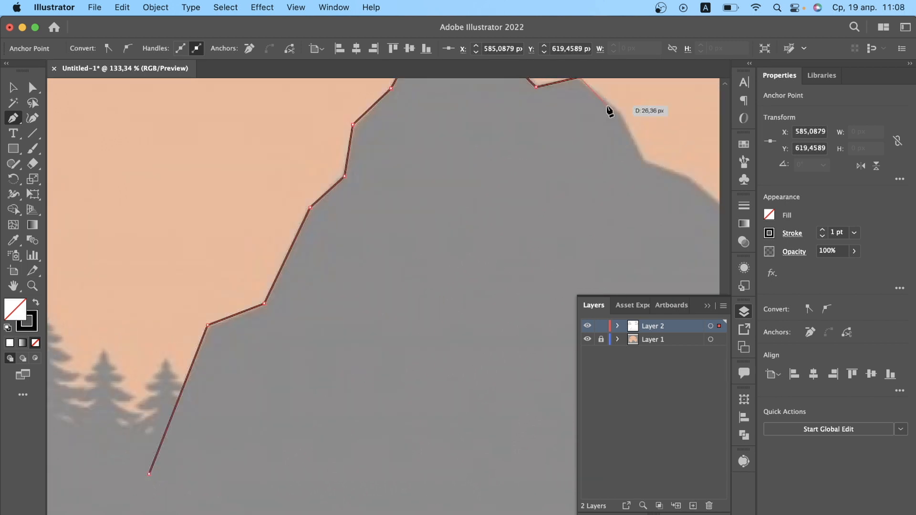
{"action": "left_click", "coordinate": [609, 109]}
{"action": "scroll", "coordinate": [616, 113], "scroll_direction": "right", "scroll_amount": 5}
{"action": "scroll", "coordinate": [525, 143], "scroll_direction": "up", "scroll_amount": 2}
{"action": "left_click", "coordinate": [348, 202]}
{"action": "left_click", "coordinate": [391, 219]}
{"action": "left_click", "coordinate": [432, 250]}
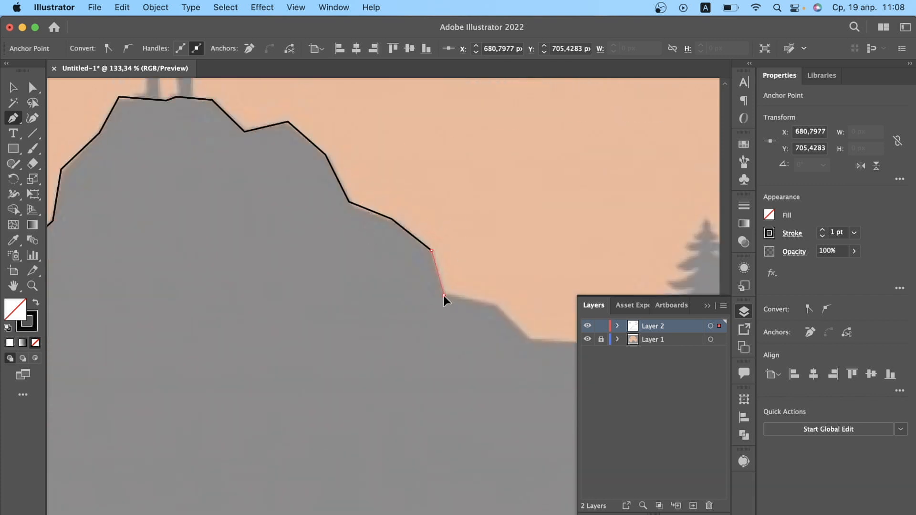
{"action": "left_click", "coordinate": [444, 296]}
Extend the mountain outline down the lower right slope and past the base of the right-hand trees.
{"action": "scroll", "coordinate": [444, 297], "scroll_direction": "down", "scroll_amount": 3}
{"action": "left_click", "coordinate": [385, 252]}
{"action": "left_click", "coordinate": [418, 282]}
{"action": "left_click", "coordinate": [480, 286]}
{"action": "left_click", "coordinate": [525, 306]}
{"action": "scroll", "coordinate": [525, 306], "scroll_direction": "down", "scroll_amount": 2}
{"action": "left_click", "coordinate": [483, 267]}
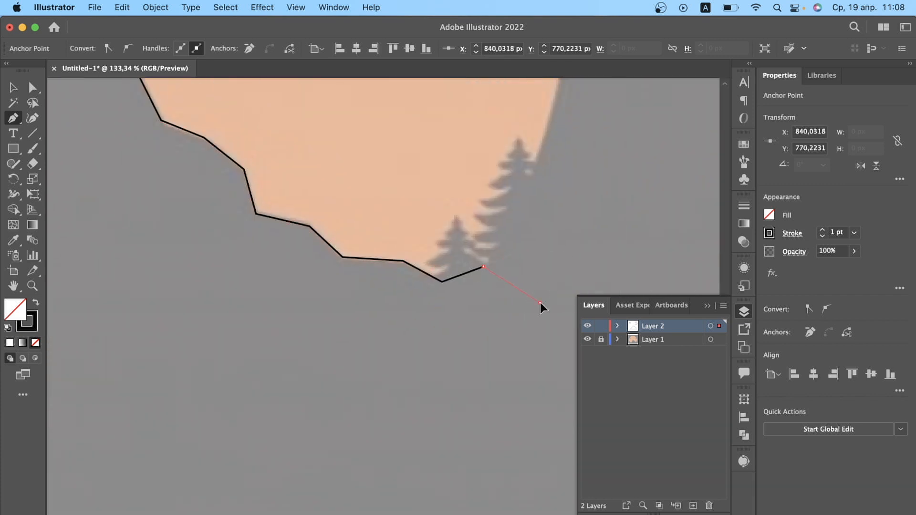
{"action": "left_click", "coordinate": [540, 305]}
Draw the mountain's flat base near the image's lower edge and close the outline.
{"action": "scroll", "coordinate": [541, 306], "scroll_direction": "down", "scroll_amount": 5}
{"action": "left_click", "coordinate": [501, 408]}
{"action": "left_click", "coordinate": [216, 408]}
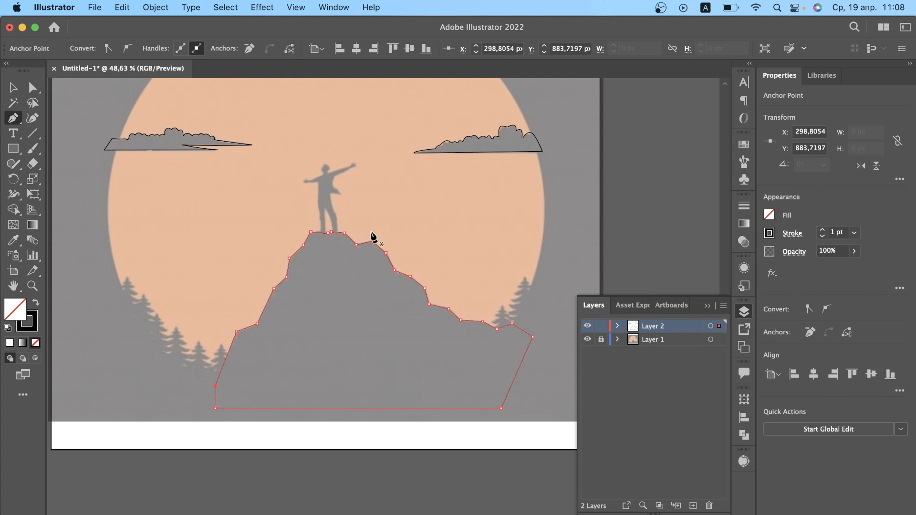
{"action": "key", "text": "v"}
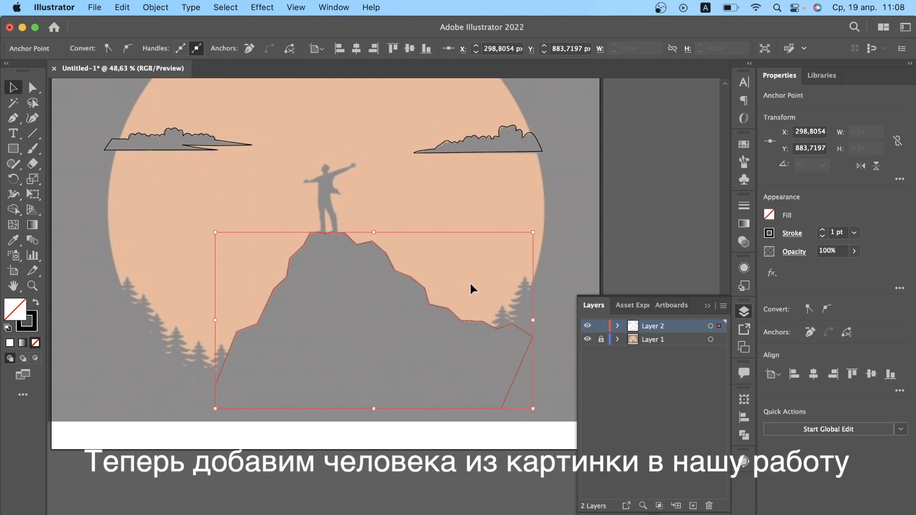
Place the photo ag8ce9s-1920.jpg and scale it down to about 680 × 453 px beside the artboard.
{"action": "left_click", "coordinate": [586, 196]}
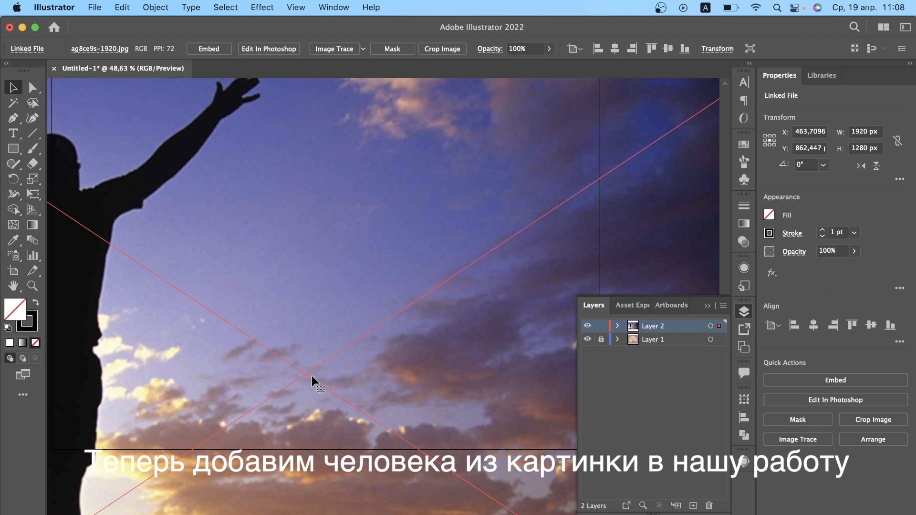
{"action": "scroll", "coordinate": [339, 343], "scroll_direction": "down", "scroll_amount": 5}
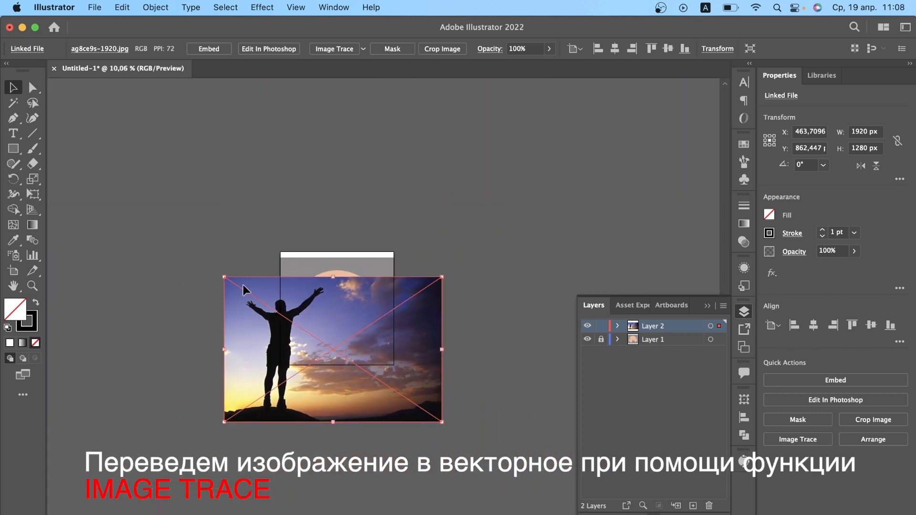
{"action": "left_click_drag", "start_coordinate": [224, 277], "coordinate": [456, 219]}
{"action": "scroll", "coordinate": [456, 219], "scroll_direction": "up", "scroll_amount": 10}
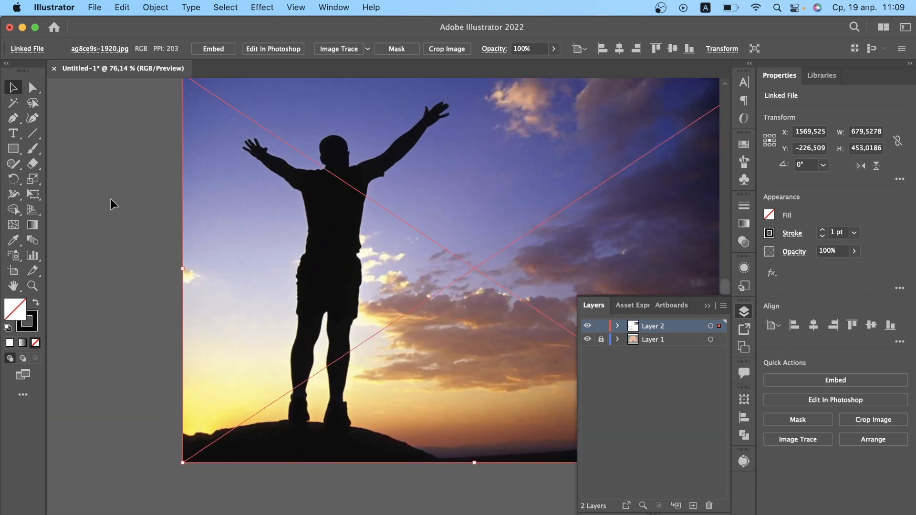
Image-trace the silhouette photo with the 3 Colors preset and expand the tracing into paths.
{"action": "scroll", "coordinate": [174, 287], "scroll_direction": "down", "scroll_amount": 2}
{"action": "left_click", "coordinate": [797, 440]}
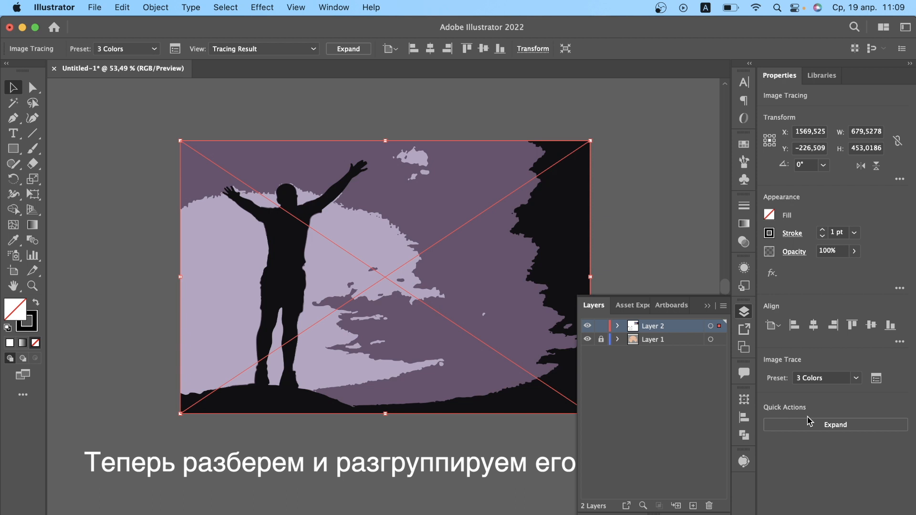
{"action": "scroll", "coordinate": [274, 303], "scroll_direction": "up", "scroll_amount": 2}
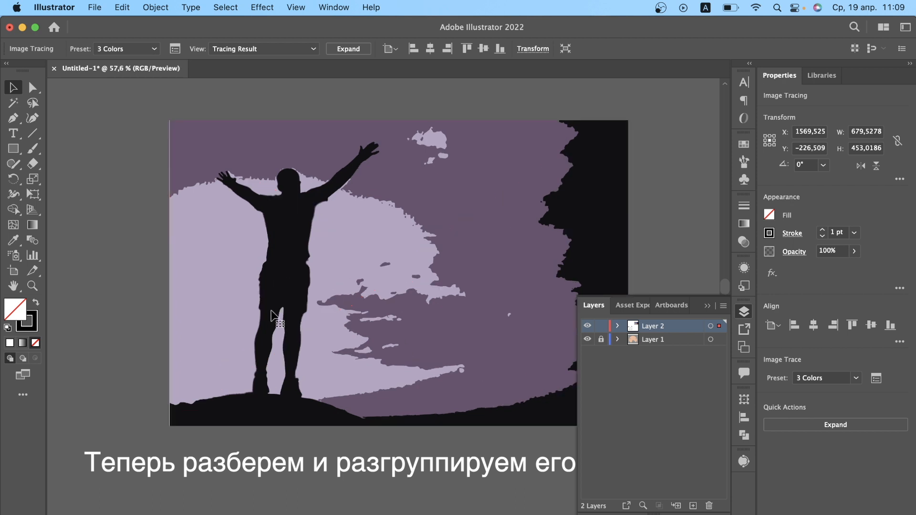
{"action": "left_click", "coordinate": [835, 425]}
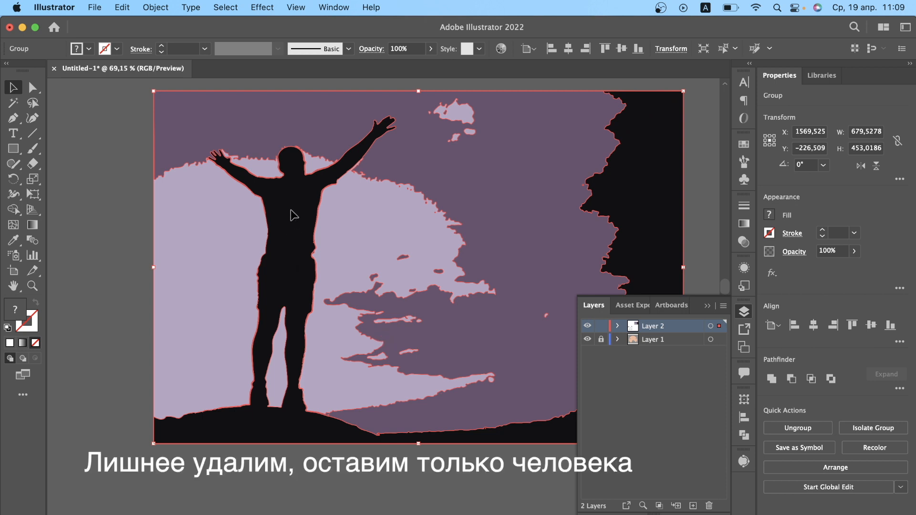
Ungroup the traced artwork and delete the light areas between the man's legs and to the left of his body.
{"action": "left_click", "coordinate": [87, 123]}
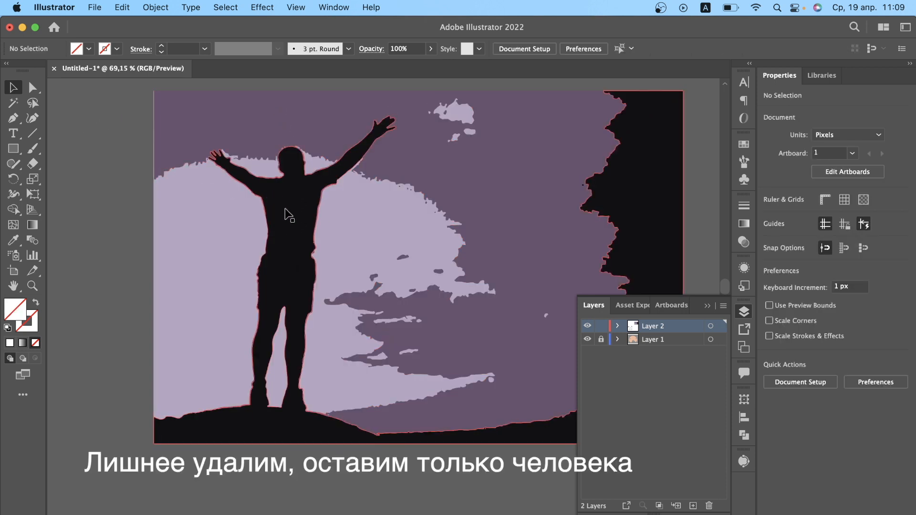
{"action": "key", "text": "super+a"}
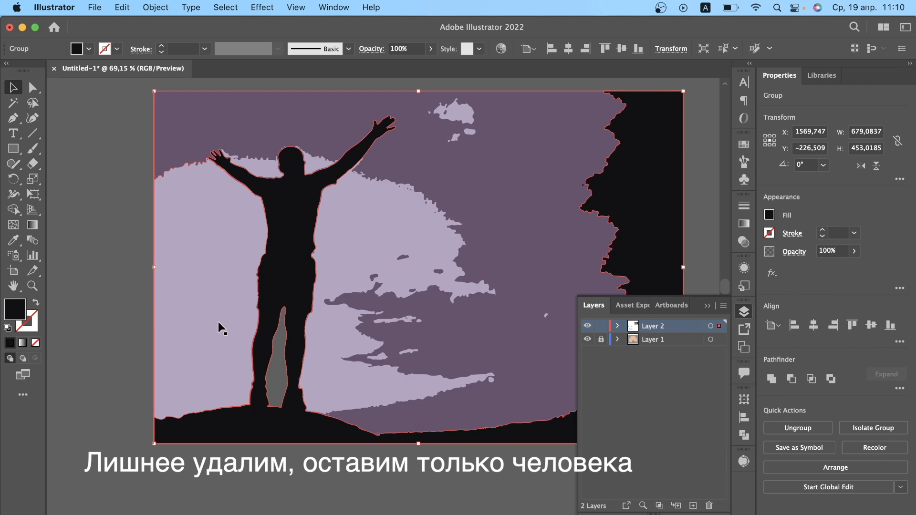
{"action": "left_click", "coordinate": [78, 305]}
{"action": "left_click", "coordinate": [214, 232]}
{"action": "key", "text": "Delete"}
Delete the light background shapes to the right of the man and on both sides of his head.
{"action": "left_click", "coordinate": [370, 227]}
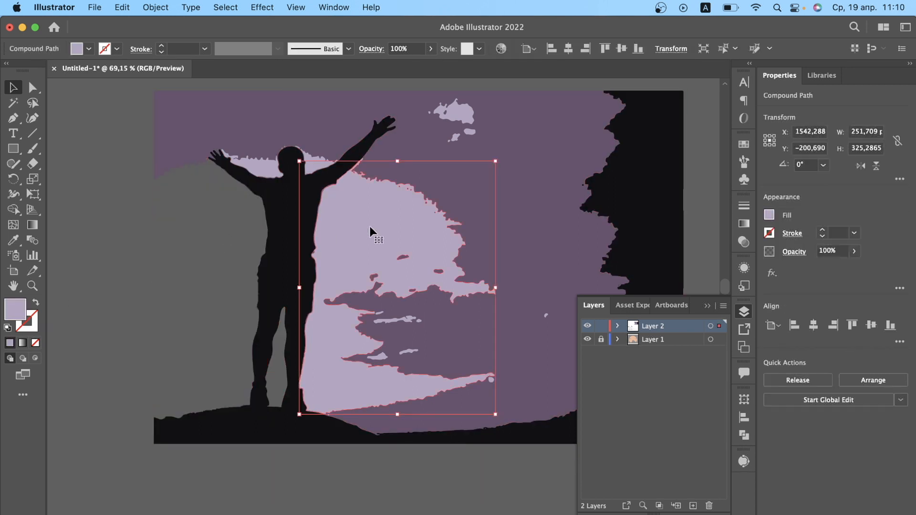
{"action": "key", "text": "Delete"}
{"action": "left_click", "coordinate": [315, 161]}
{"action": "key", "text": "Delete"}
{"action": "left_click", "coordinate": [264, 164]}
{"action": "key", "text": "Delete"}
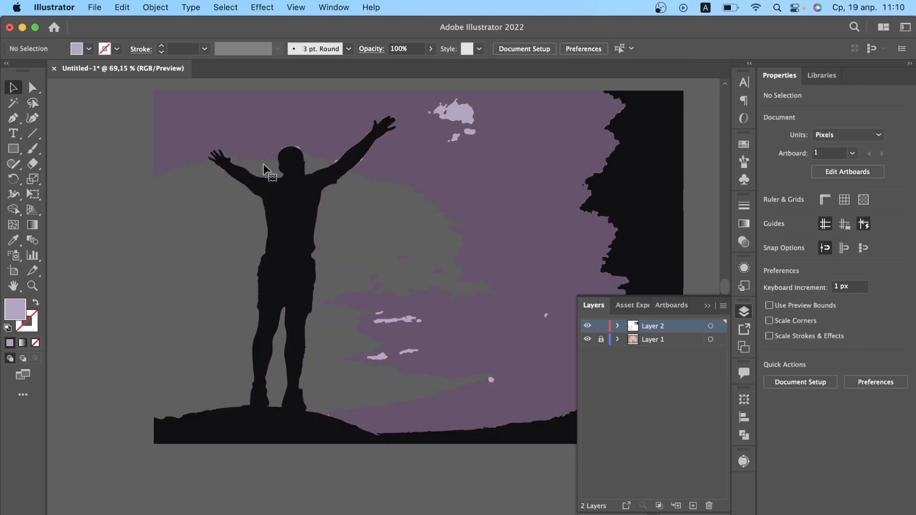
Delete the purple background shape and the leftover purple specks, moving the black silhouette artwork clear of them.
{"action": "left_click", "coordinate": [289, 118]}
{"action": "key", "text": "Delete"}
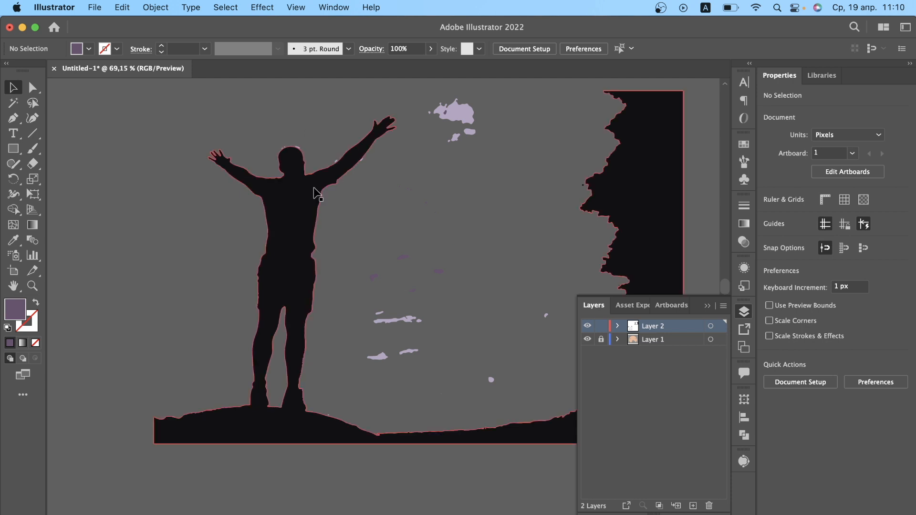
{"action": "left_click", "coordinate": [307, 205]}
{"action": "scroll", "coordinate": [296, 238], "scroll_direction": "down", "scroll_amount": 3}
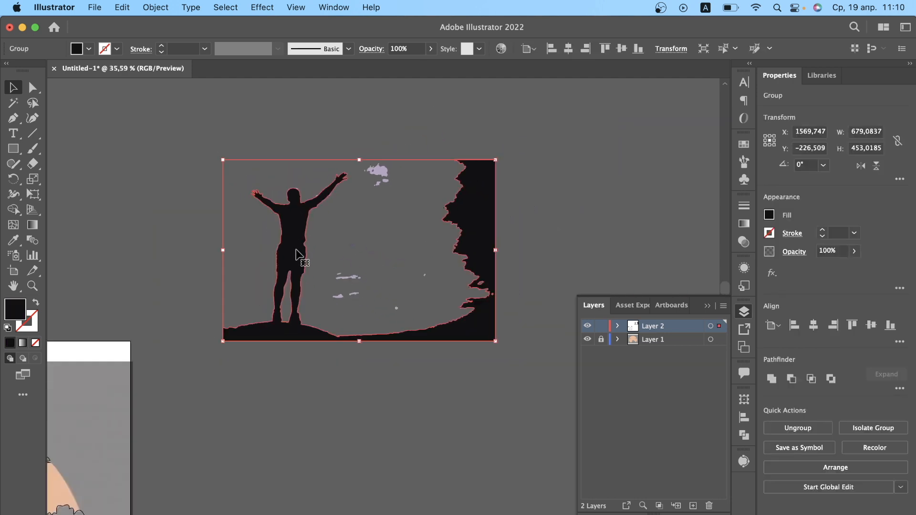
{"action": "left_click_drag", "start_coordinate": [298, 246], "coordinate": [621, 177]}
{"action": "left_click", "coordinate": [198, 134]}
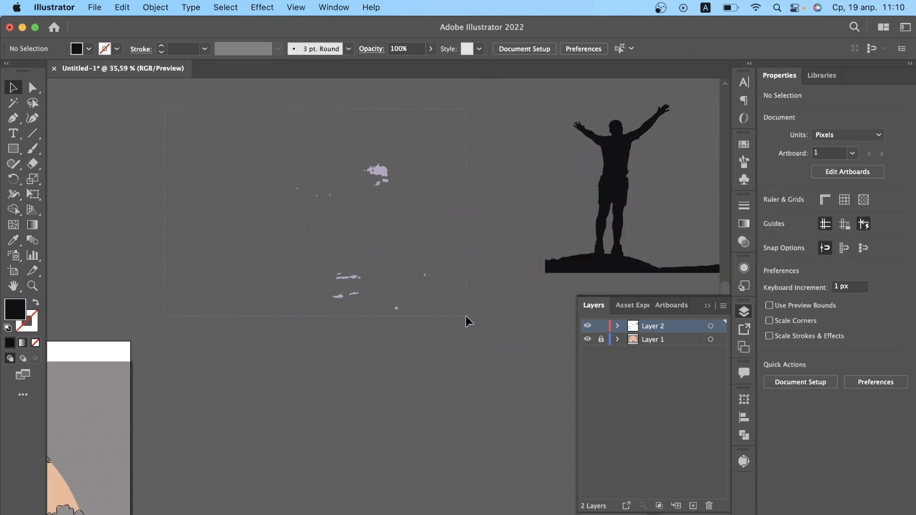
{"action": "left_click", "coordinate": [475, 339]}
{"action": "key", "text": "Delete"}
Draw an ellipse over the ground beneath the man's feet and subtract it from the black artwork with Minus Front.
{"action": "left_click", "coordinate": [609, 172]}
{"action": "scroll", "coordinate": [327, 241], "scroll_direction": "up", "scroll_amount": 10}
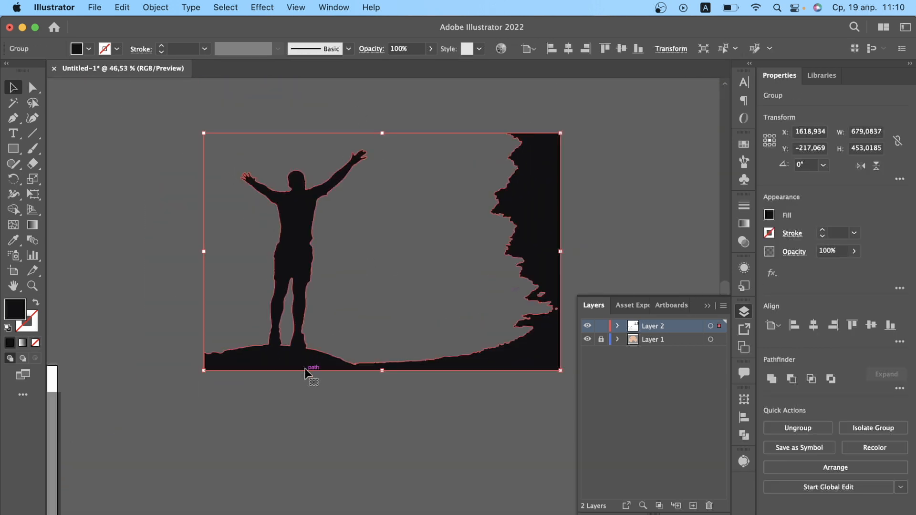
{"action": "key", "text": "l"}
{"action": "mouse_move", "coordinate": [119, 438]}
{"action": "left_mouse_down"}
{"action": "mouse_move", "coordinate": [374, 314]}
{"action": "mouse_move", "coordinate": [414, 314]}
{"action": "left_mouse_up"}
{"action": "left_click_drag", "start_coordinate": [119, 377], "coordinate": [73, 376]}
{"action": "left_click_drag", "start_coordinate": [244, 315], "coordinate": [244, 307]}
{"action": "key", "text": "v"}
{"action": "left_click", "coordinate": [531, 349], "text": "shift"}
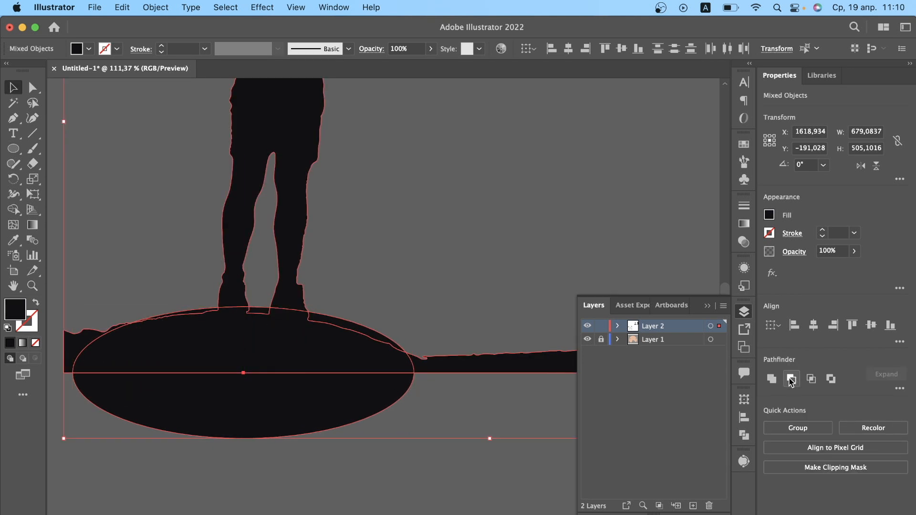
{"action": "left_click", "coordinate": [791, 379]}
Delete the remaining ground and tree pieces from the group so that only the man's silhouette is left.
{"action": "scroll", "coordinate": [264, 345], "scroll_direction": "down", "scroll_amount": 8}
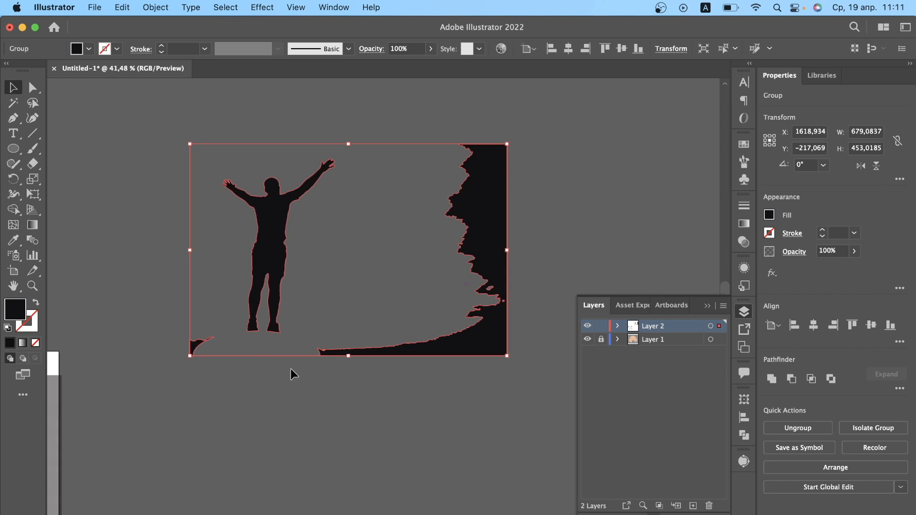
{"action": "left_click", "coordinate": [338, 396]}
{"action": "left_click", "coordinate": [398, 347]}
{"action": "double_click", "coordinate": [399, 348]}
{"action": "key", "text": "Delete"}
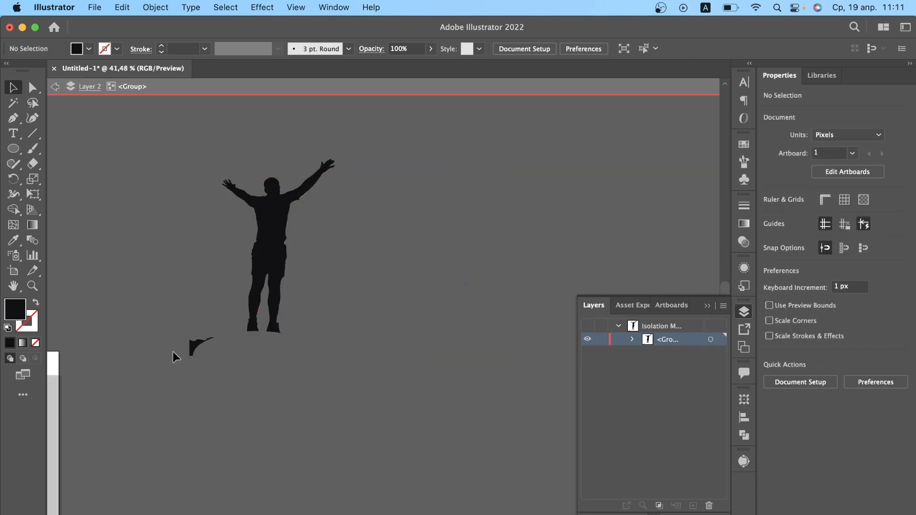
{"action": "left_click", "coordinate": [193, 348]}
{"action": "key", "text": "Delete"}
{"action": "key", "text": "Escape"}
Scale the man's silhouette down to about 95 × 147 px and place it on the mountain peak.
{"action": "left_click", "coordinate": [273, 232]}
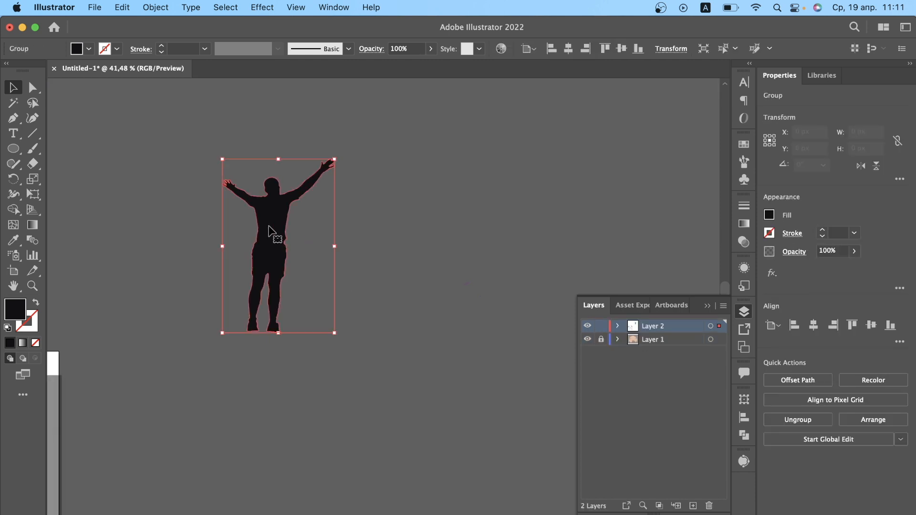
{"action": "left_click_drag", "start_coordinate": [273, 232], "coordinate": [223, 270]}
{"action": "left_click_drag", "start_coordinate": [303, 154], "coordinate": [255, 227]}
{"action": "left_click_drag", "start_coordinate": [220, 267], "coordinate": [214, 315]}
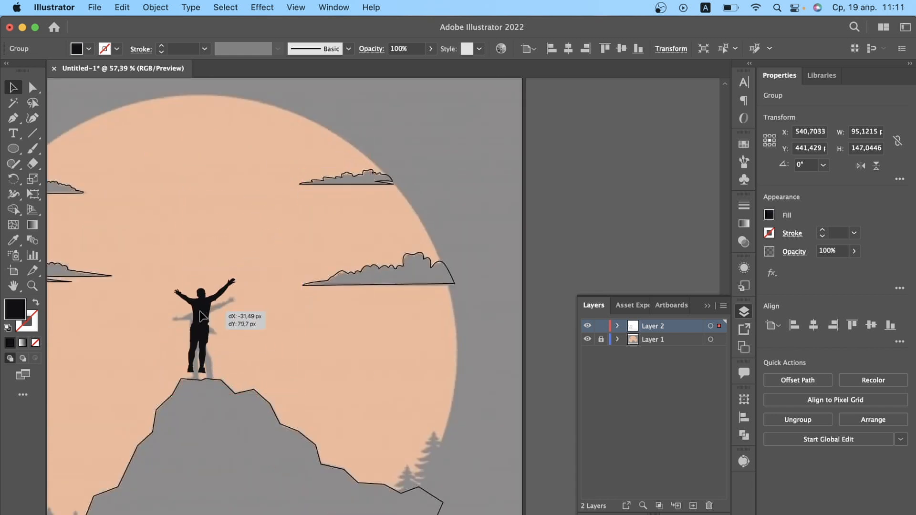
{"action": "scroll", "coordinate": [215, 314], "scroll_direction": "up", "scroll_amount": 5}
{"action": "left_click_drag", "start_coordinate": [245, 258], "coordinate": [245, 270]}
Reflect the man's silhouette across the vertical axis.
{"action": "right_click", "coordinate": [245, 270]}
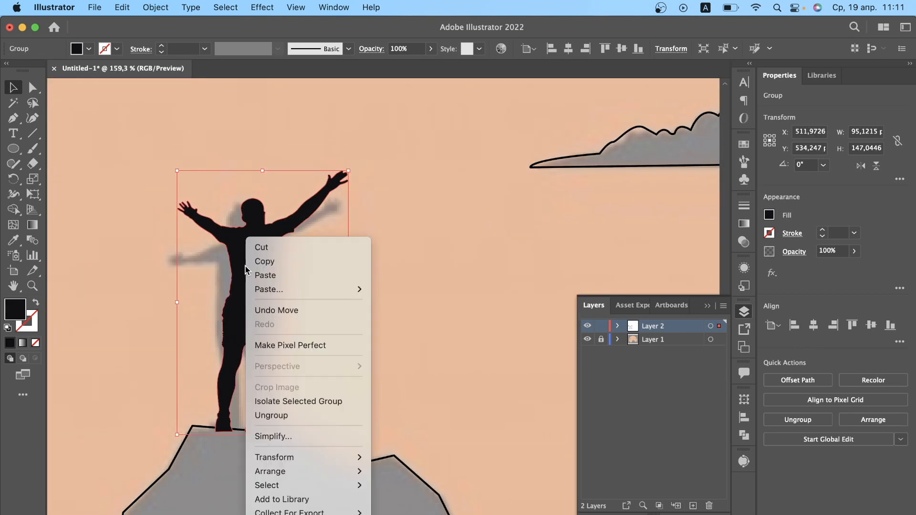
{"action": "mouse_move", "coordinate": [316, 458]}
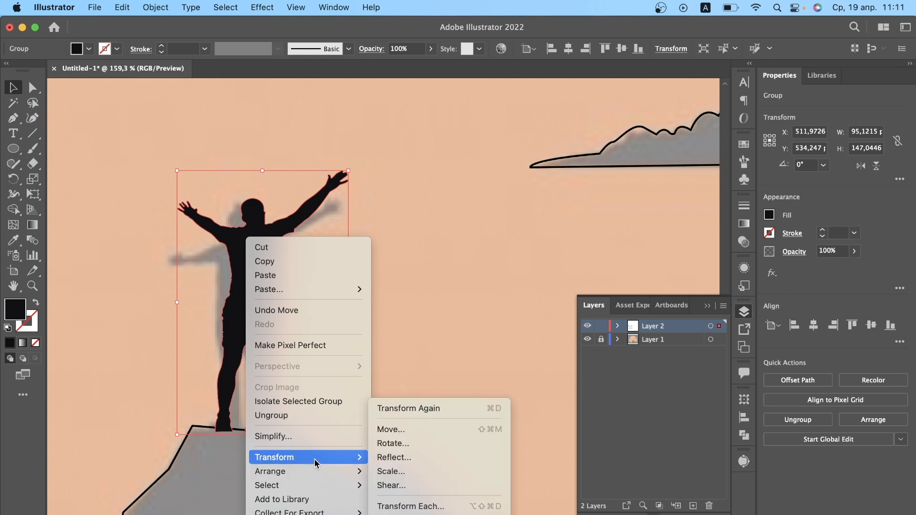
{"action": "left_click", "coordinate": [406, 458]}
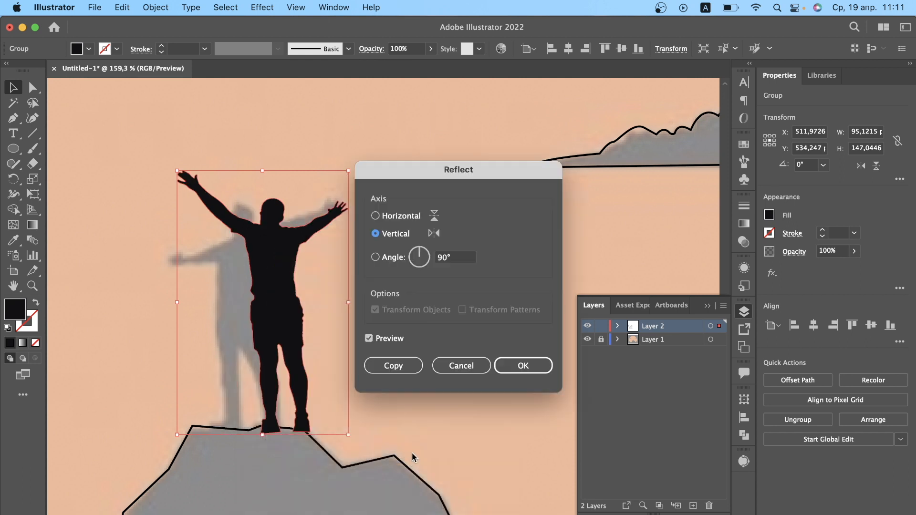
{"action": "left_click", "coordinate": [523, 365]}
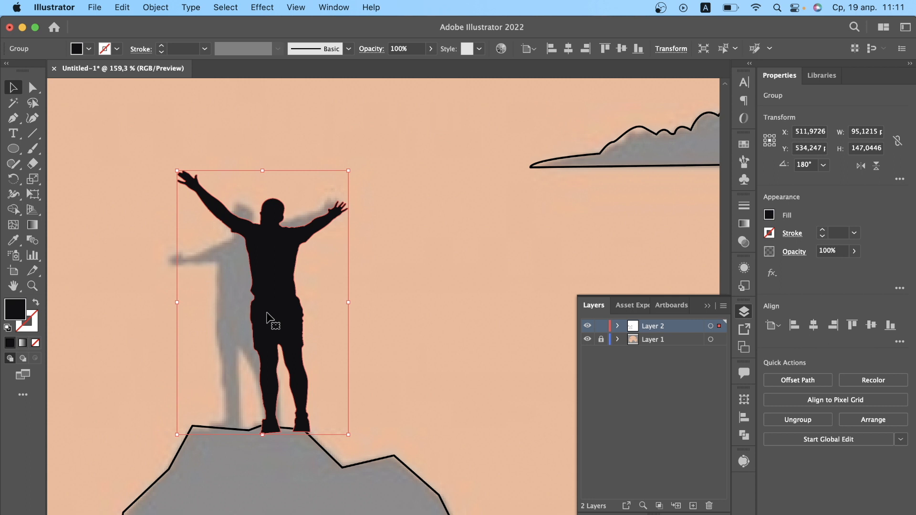
Rotate the mirrored man slightly and position him over the reference figure with his feet on the peak.
{"action": "left_click_drag", "start_coordinate": [355, 163], "coordinate": [362, 166]}
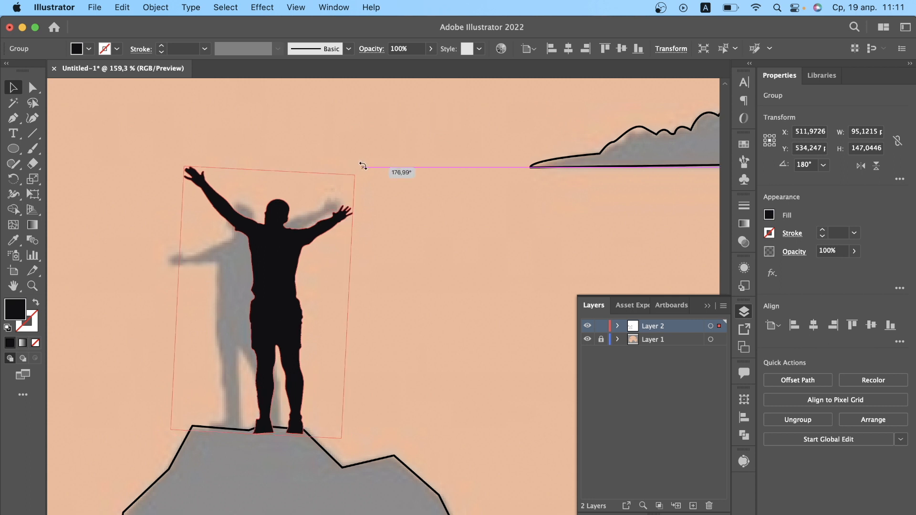
{"action": "left_click_drag", "start_coordinate": [265, 286], "coordinate": [239, 286]}
{"action": "left_click_drag", "start_coordinate": [158, 167], "coordinate": [172, 192]}
{"action": "left_click_drag", "start_coordinate": [259, 313], "coordinate": [254, 312]}
Hide Layer 1 and show it again to check the traced artwork without the reference image.
{"action": "left_click", "coordinate": [432, 352]}
{"action": "scroll", "coordinate": [431, 352], "scroll_direction": "down", "scroll_amount": 5}
{"action": "scroll", "coordinate": [432, 351], "scroll_direction": "down", "scroll_amount": 1}
{"action": "left_click", "coordinate": [588, 339]}
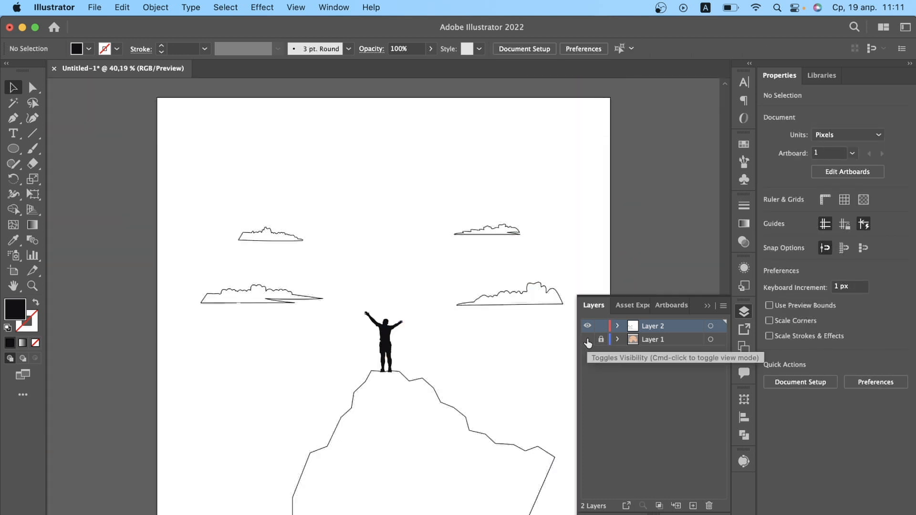
{"action": "left_click", "coordinate": [587, 339]}
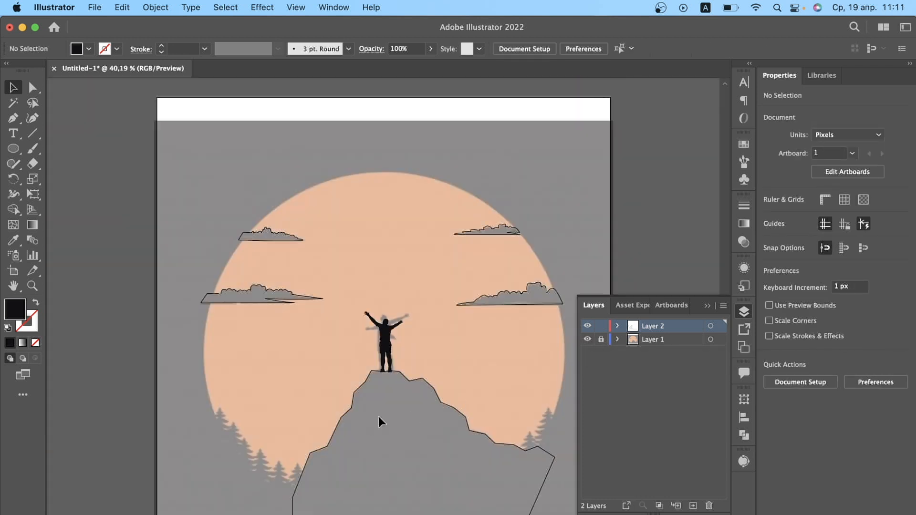
Draw a circle about 816 px in diameter over the reference sun, centred near X 500, Y 561 px.
{"action": "key", "text": "l"}
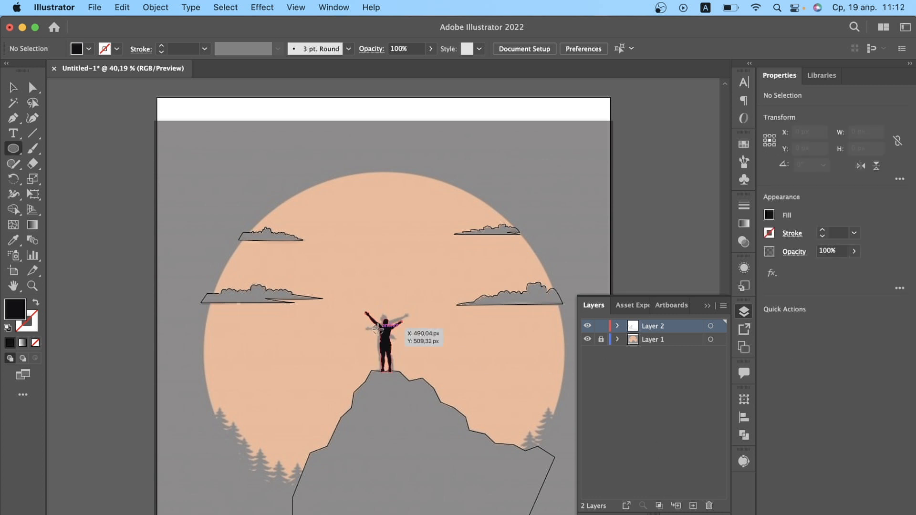
{"action": "mouse_move", "coordinate": [377, 341]}
{"action": "left_mouse_down"}
{"action": "mouse_move", "coordinate": [215, 164]}
{"action": "mouse_move", "coordinate": [201, 165]}
{"action": "left_mouse_up"}
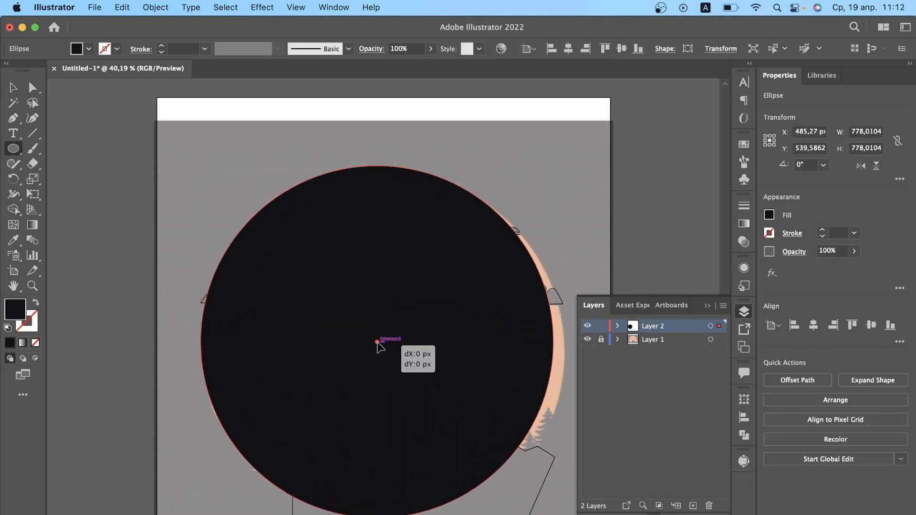
{"action": "left_click_drag", "start_coordinate": [376, 342], "coordinate": [380, 347]}
{"action": "scroll", "coordinate": [557, 503], "scroll_direction": "down", "scroll_amount": 3}
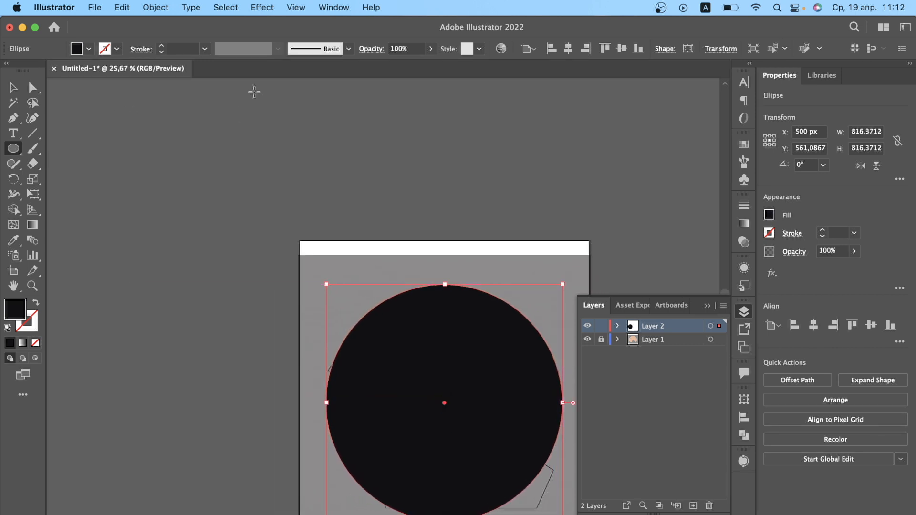
Fill the circle with the orange-red swatch and send it behind the clouds, mountain and man.
{"action": "left_click", "coordinate": [744, 144]}
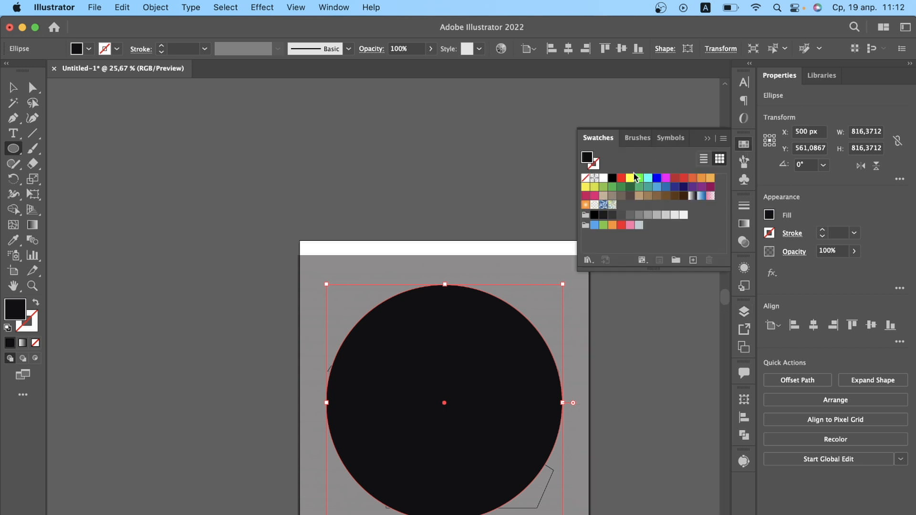
{"action": "left_click", "coordinate": [710, 181]}
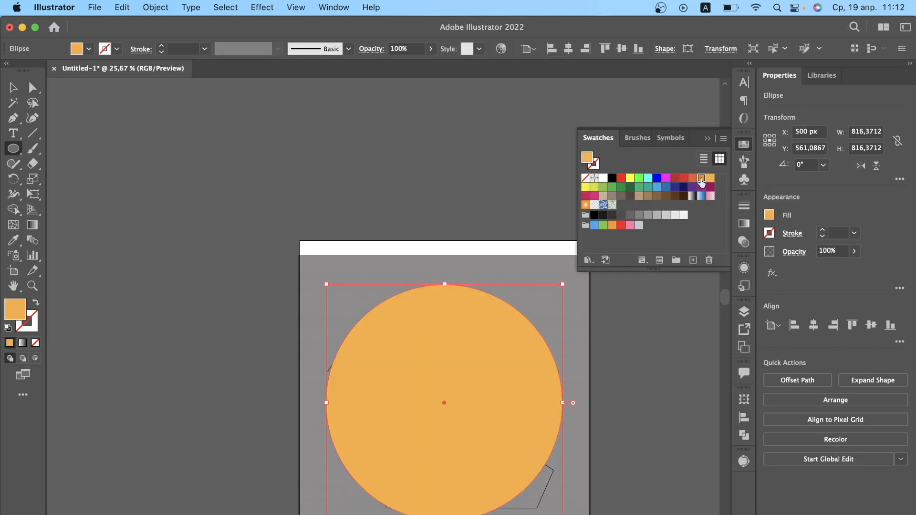
{"action": "left_click", "coordinate": [701, 180]}
{"action": "left_click", "coordinate": [693, 180]}
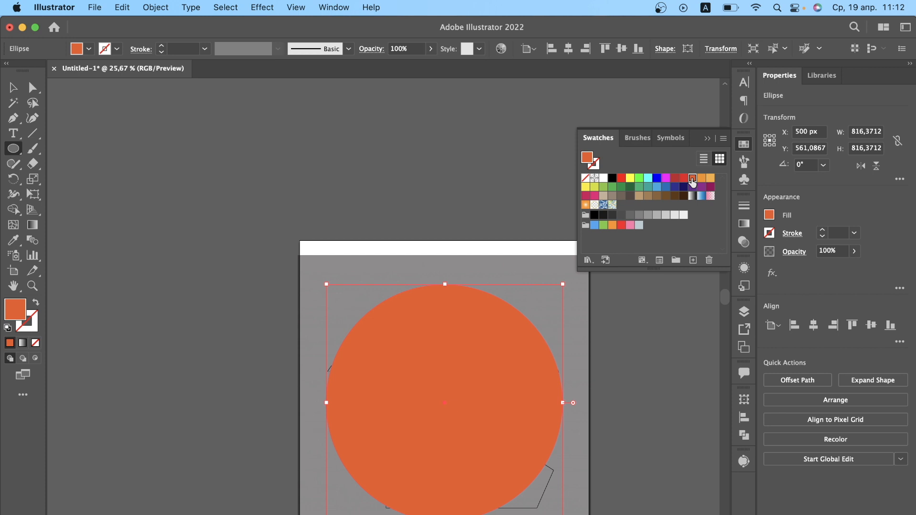
{"action": "left_click", "coordinate": [708, 139]}
{"action": "key", "text": "super+shift+bracketleft"}
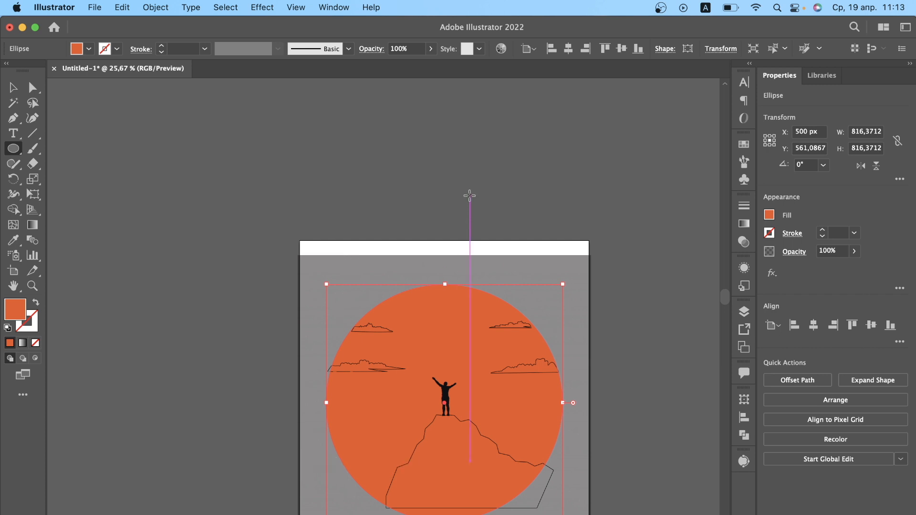
Select all four clouds and swap their fill and stroke to make them solid black.
{"action": "key", "text": "v"}
{"action": "left_click", "coordinate": [517, 296]}
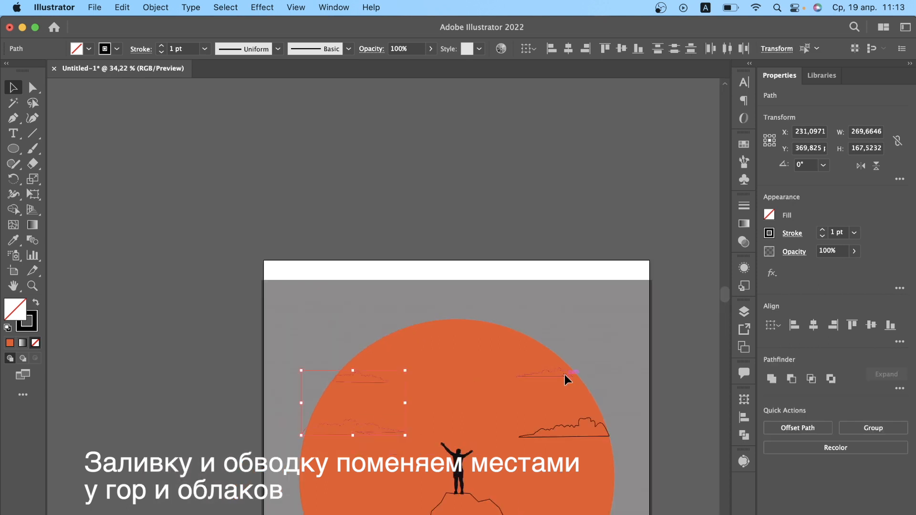
{"action": "left_click", "coordinate": [565, 379], "text": "shift"}
{"action": "key", "text": "shift+x"}
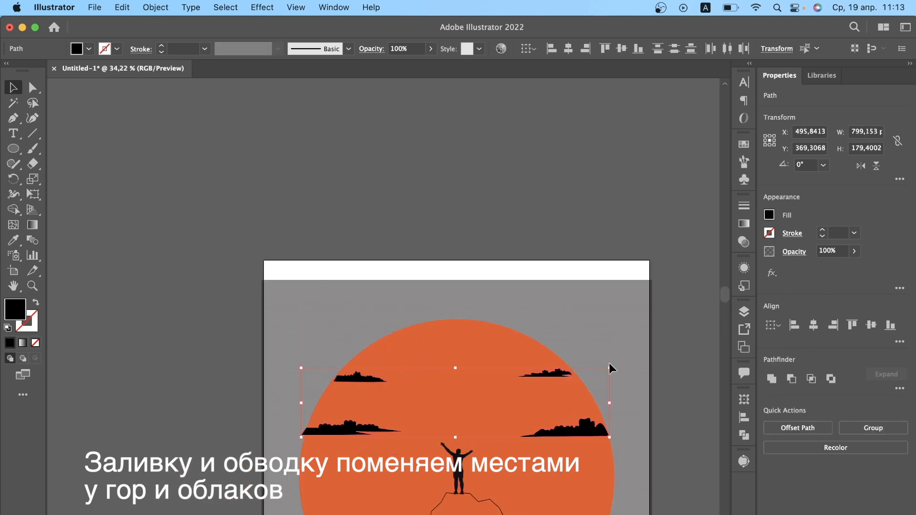
Enlarge the two clouds on the right of the circle slightly so they reach past its edge.
{"action": "left_click", "coordinate": [609, 362]}
{"action": "scroll", "coordinate": [573, 358], "scroll_direction": "up", "scroll_amount": 5}
{"action": "left_click_drag", "start_coordinate": [551, 397], "coordinate": [595, 380]}
{"action": "scroll", "coordinate": [601, 425], "scroll_direction": "down", "scroll_amount": 5}
{"action": "left_click", "coordinate": [662, 399]}
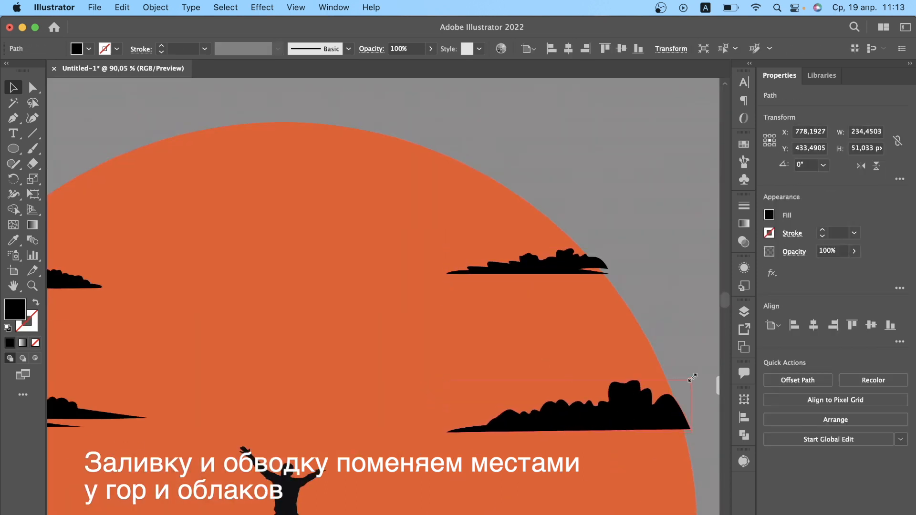
{"action": "scroll", "coordinate": [686, 379], "scroll_direction": "left", "scroll_amount": 5}
{"action": "left_click", "coordinate": [253, 236]}
Swap the mountain's fill and stroke so it becomes a solid black shape.
{"action": "scroll", "coordinate": [386, 318], "scroll_direction": "down", "scroll_amount": 5}
{"action": "left_click", "coordinate": [436, 402]}
{"action": "left_click", "coordinate": [438, 417]}
{"action": "key", "text": "shift+x"}
{"action": "left_click", "coordinate": [654, 228]}
{"action": "scroll", "coordinate": [654, 228], "scroll_direction": "down", "scroll_amount": 5}
{"action": "scroll", "coordinate": [654, 228], "scroll_direction": "up", "scroll_amount": 1}
Create a black 1000 × 1000 px rectangle and centre it horizontally and vertically on the artboard.
{"action": "key", "text": "m"}
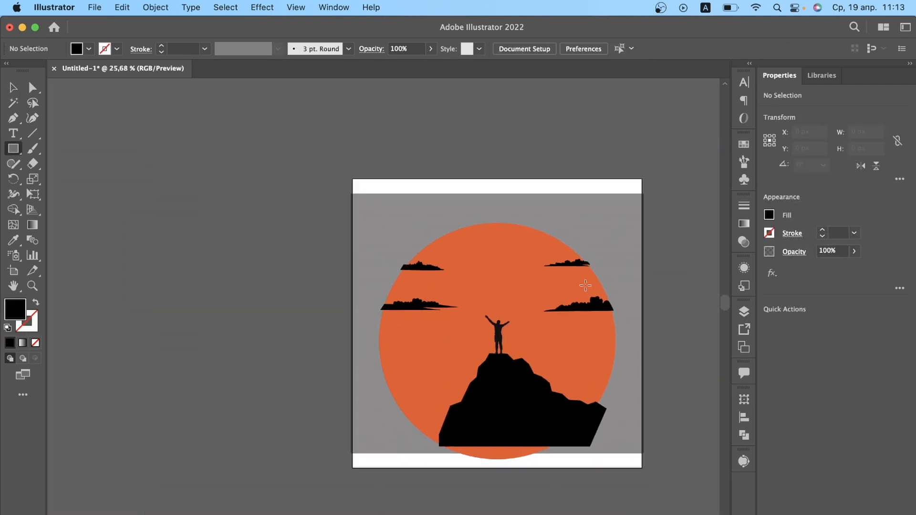
{"action": "left_click", "coordinate": [439, 209]}
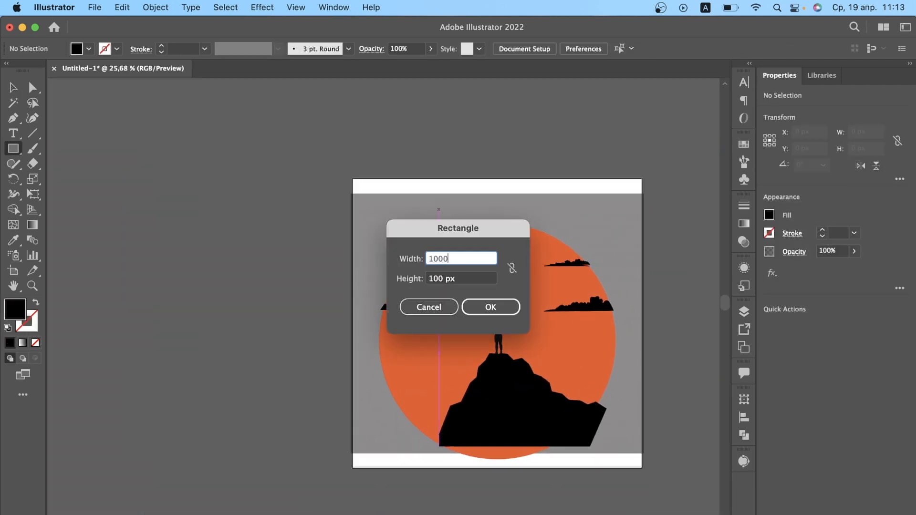
{"action": "key", "text": "Tab"}
{"action": "type", "text": "100"}
{"action": "key", "text": "Return"}
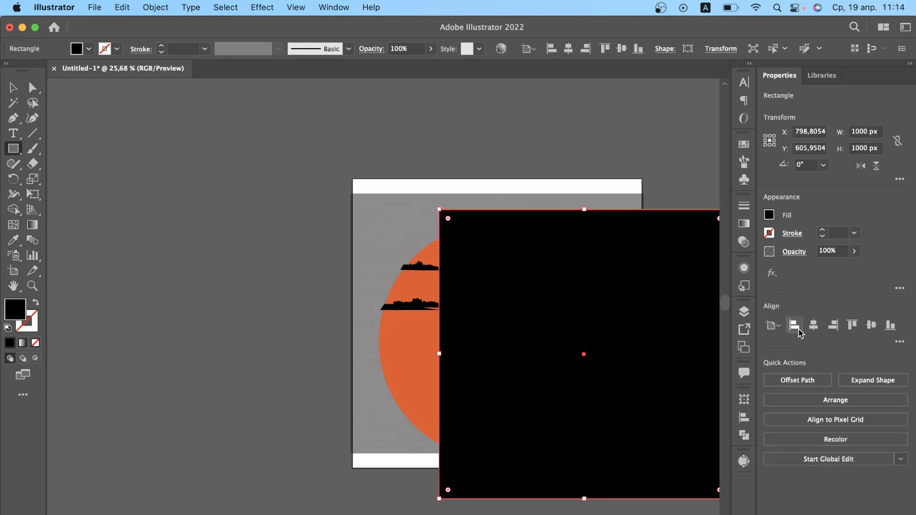
{"action": "left_click", "coordinate": [813, 324]}
{"action": "left_click", "coordinate": [872, 326]}
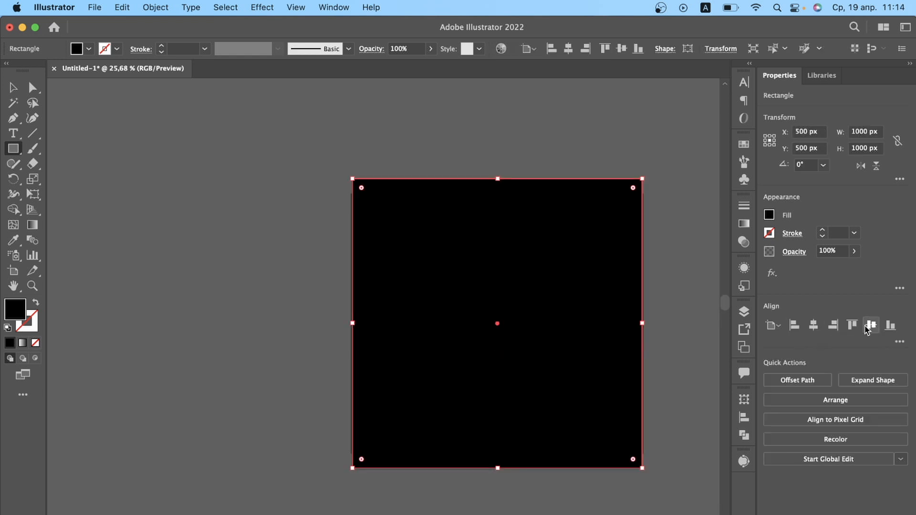
Send the black square to the back as the background of the scene.
{"action": "left_click", "coordinate": [454, 431]}
{"action": "left_click", "coordinate": [427, 309]}
{"action": "key", "text": "v"}
Move the mountain's lower-left anchor point to about X 218, Y 969 px and its lower-right one to about X 834, Y 969 px.
{"action": "left_click", "coordinate": [522, 409]}
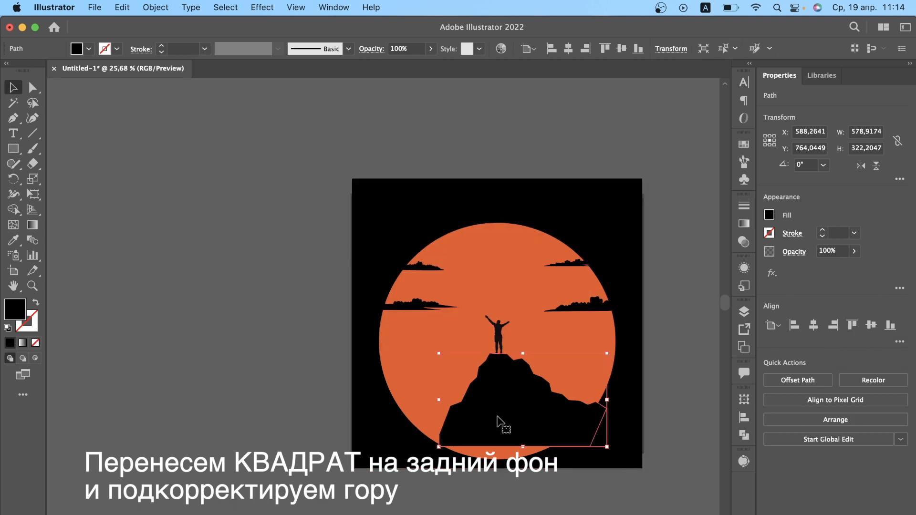
{"action": "scroll", "coordinate": [505, 415], "scroll_direction": "up", "scroll_amount": 5}
{"action": "left_click", "coordinate": [368, 482]}
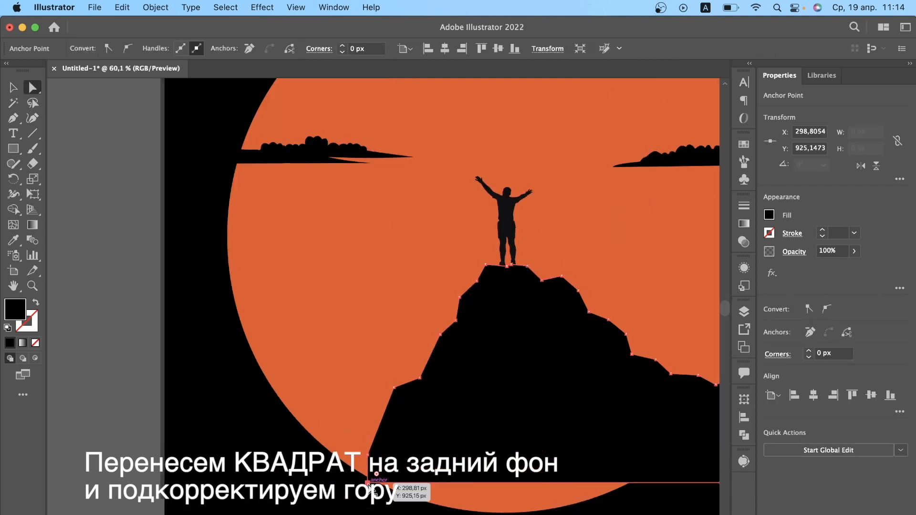
{"action": "left_click_drag", "start_coordinate": [368, 483], "coordinate": [345, 495]}
{"action": "scroll", "coordinate": [317, 492], "scroll_direction": "down", "scroll_amount": 4}
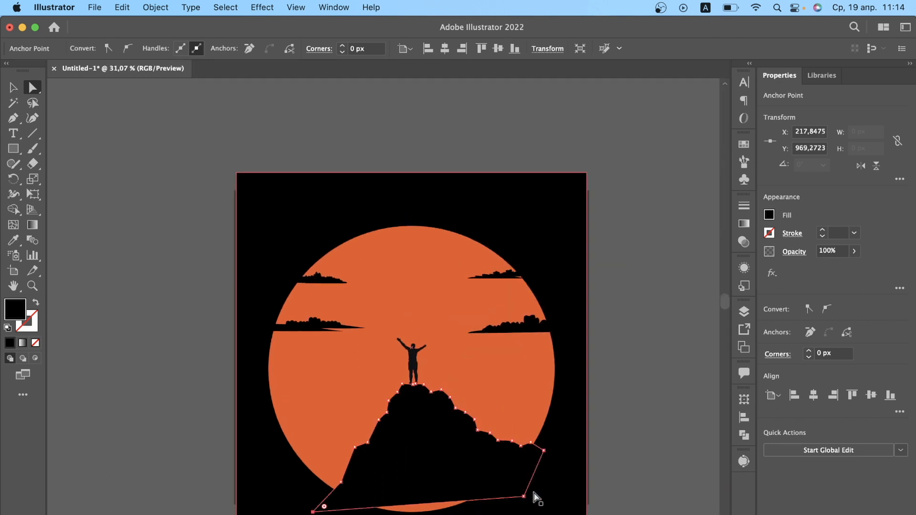
{"action": "left_click_drag", "start_coordinate": [524, 497], "coordinate": [528, 512]}
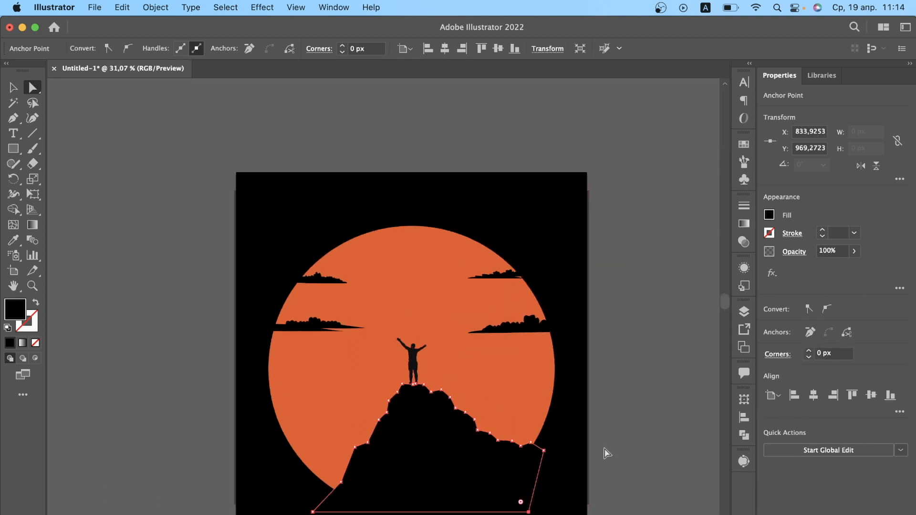
{"action": "left_click", "coordinate": [628, 439]}
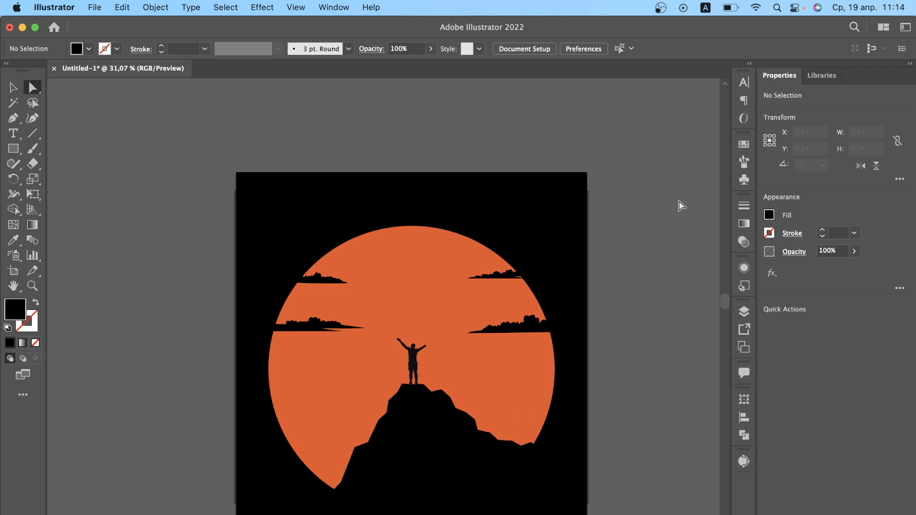
Reshape the underside of the upper-left cloud near its right tip by adjusting its anchor points.
{"action": "scroll", "coordinate": [679, 202], "scroll_direction": "down", "scroll_amount": 3}
{"action": "scroll", "coordinate": [679, 202], "scroll_direction": "up", "scroll_amount": 2}
{"action": "scroll", "coordinate": [345, 294], "scroll_direction": "up", "scroll_amount": 10}
{"action": "scroll", "coordinate": [346, 294], "scroll_direction": "up", "scroll_amount": 2}
{"action": "key", "text": "shift+grave"}
{"action": "left_click", "coordinate": [289, 221]}
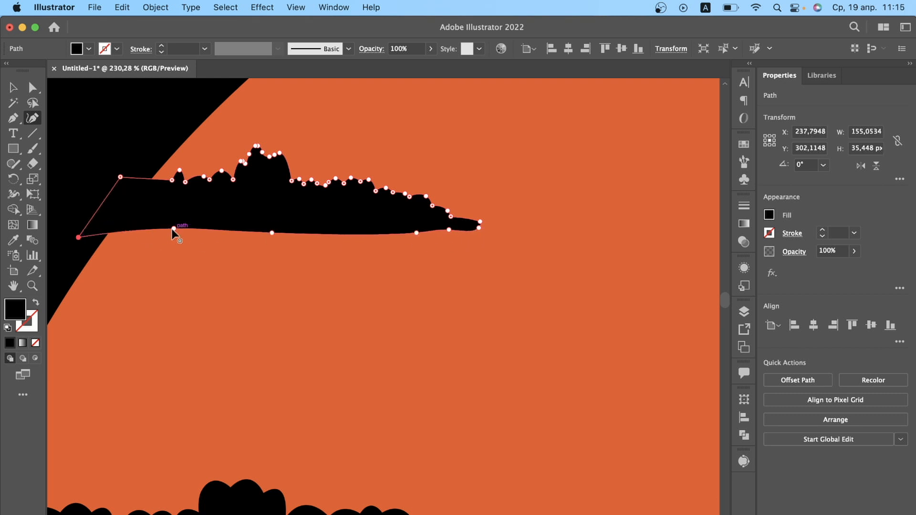
{"action": "key", "text": "a"}
{"action": "scroll", "coordinate": [388, 234], "scroll_direction": "up", "scroll_amount": 7}
{"action": "left_click", "coordinate": [388, 235]}
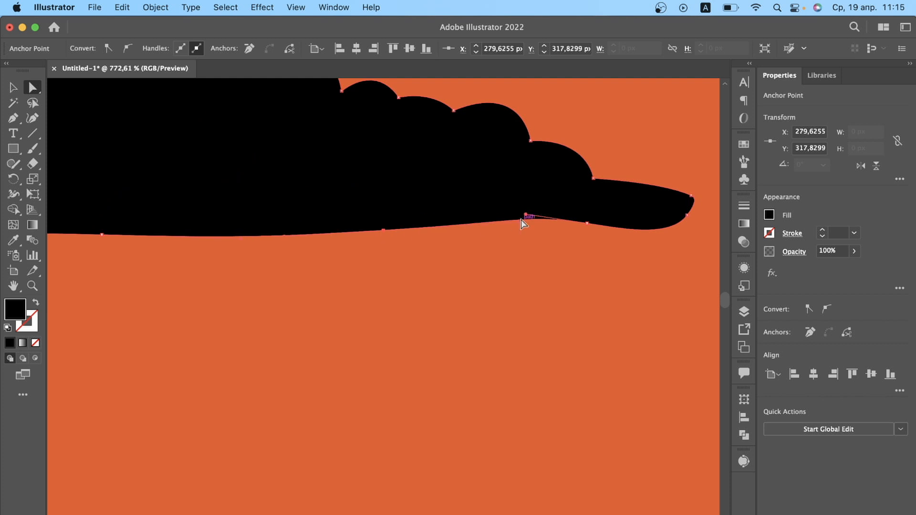
{"action": "left_click", "coordinate": [671, 221]}
{"action": "left_click_drag", "start_coordinate": [523, 222], "coordinate": [526, 222]}
Smooth out the remaining bulge along the lower edge of the upper-left cloud.
{"action": "left_click", "coordinate": [475, 236]}
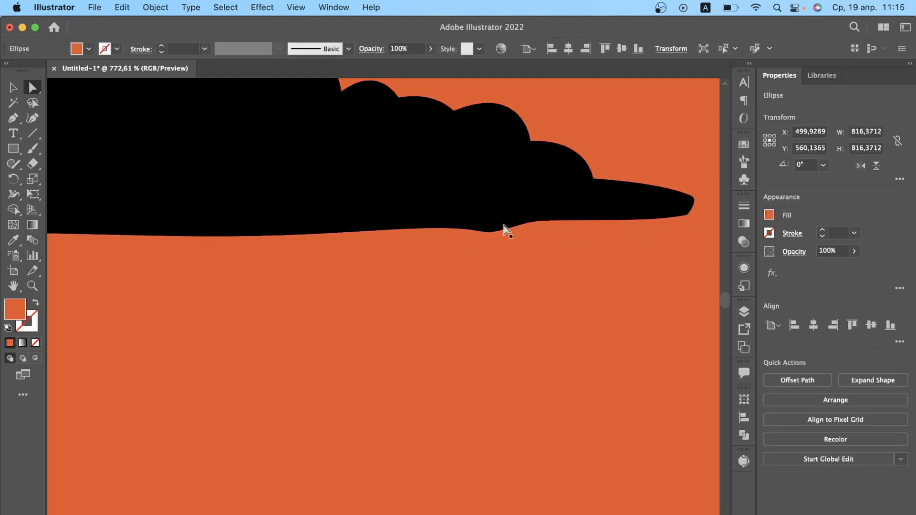
{"action": "scroll", "coordinate": [517, 224], "scroll_direction": "up", "scroll_amount": 7}
{"action": "left_click", "coordinate": [548, 222]}
{"action": "left_click_drag", "start_coordinate": [327, 288], "coordinate": [324, 229]}
{"action": "scroll", "coordinate": [324, 229], "scroll_direction": "down", "scroll_amount": 6}
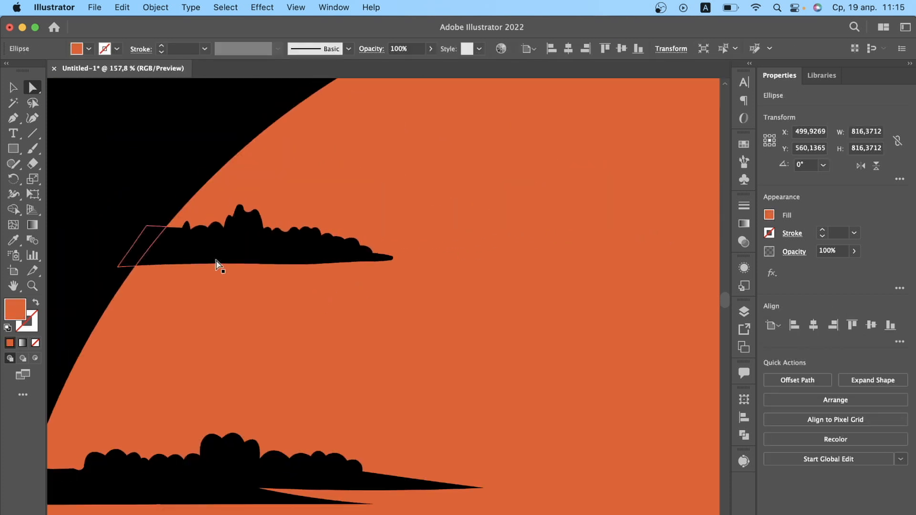
{"action": "key", "text": "super+0"}
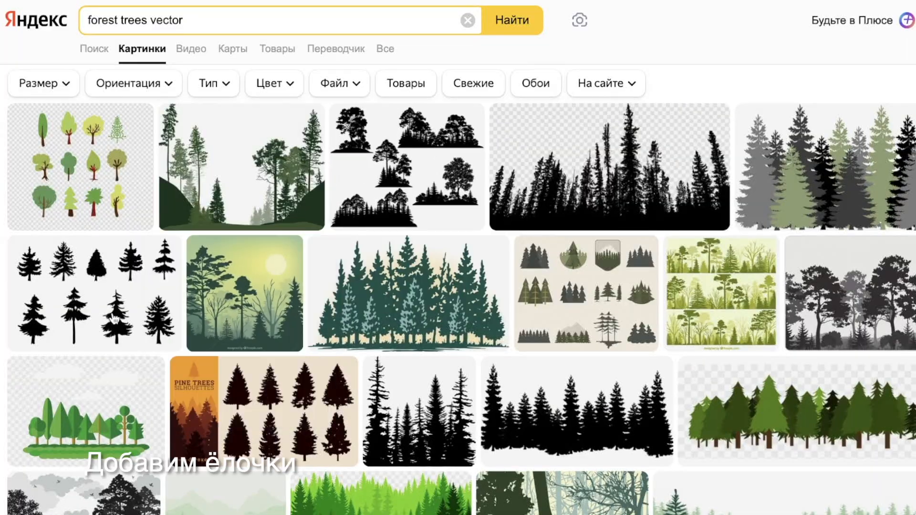
Switch to the Yandex image results for "forest trees vector" and save the full-size picture of seven black tree silhouettes.
{"action": "mouse_move", "coordinate": [150, 313]}
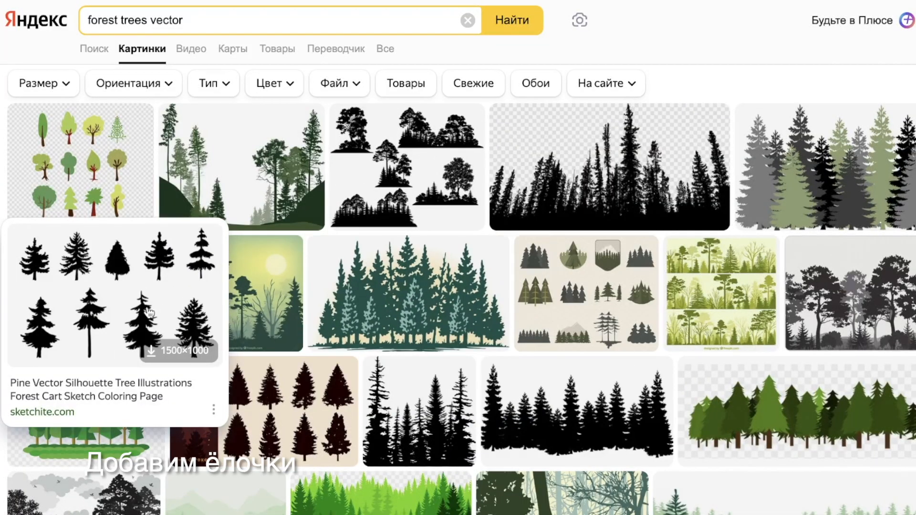
{"action": "scroll", "coordinate": [321, 300], "scroll_direction": "down", "scroll_amount": 10}
{"action": "mouse_move", "coordinate": [325, 301]}
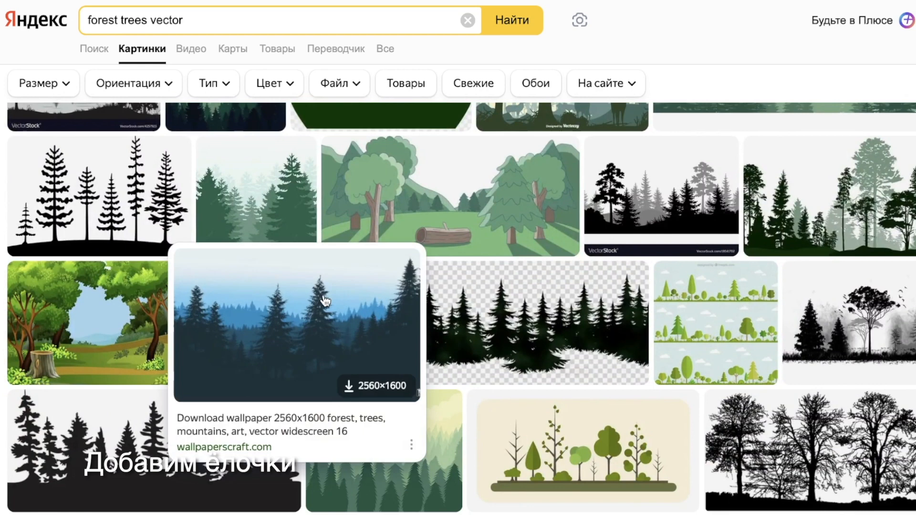
{"action": "scroll", "coordinate": [325, 301], "scroll_direction": "down", "scroll_amount": 3}
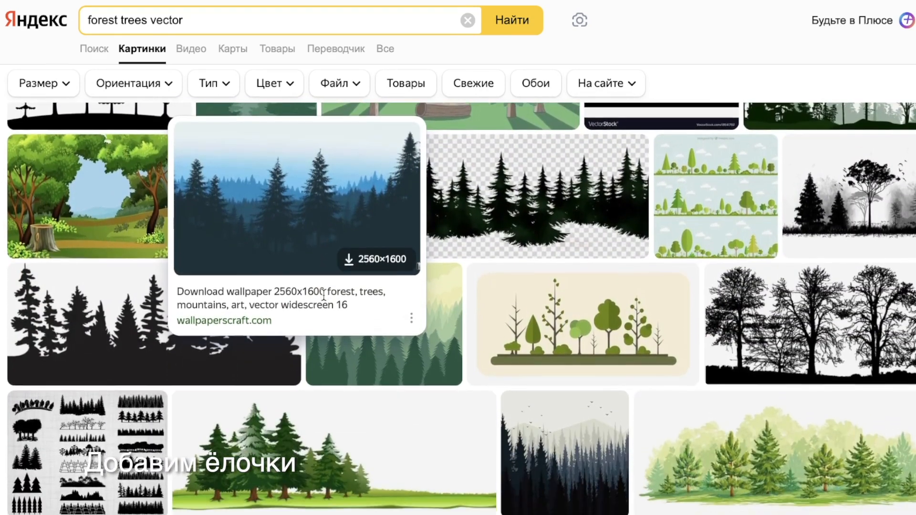
{"action": "scroll", "coordinate": [323, 295], "scroll_direction": "down", "scroll_amount": 13}
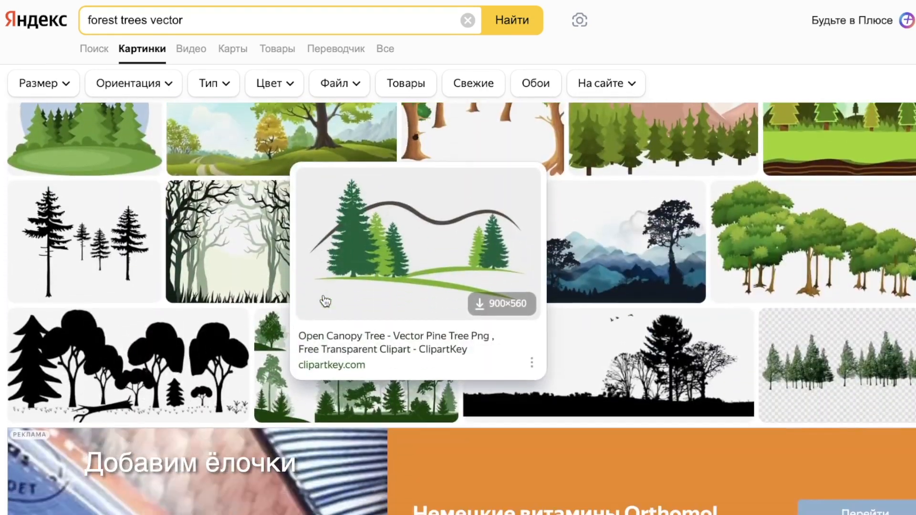
{"action": "scroll", "coordinate": [324, 301], "scroll_direction": "down", "scroll_amount": 10}
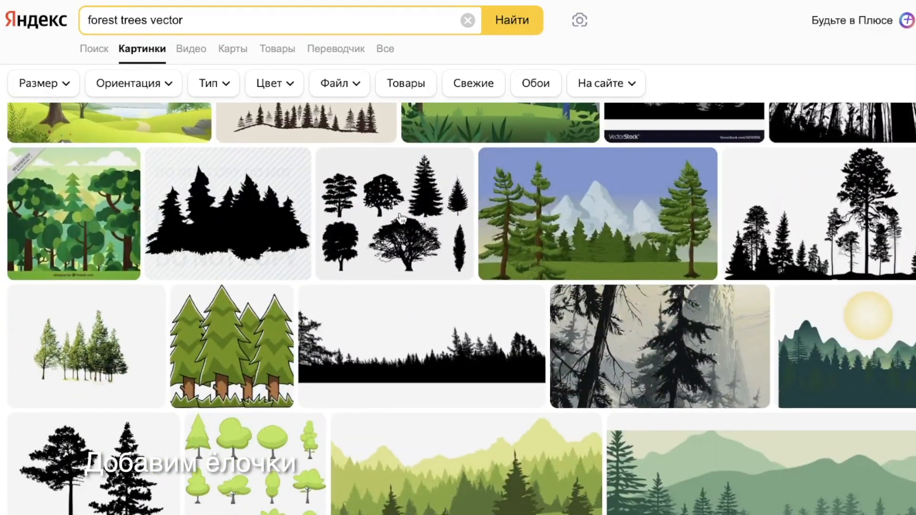
{"action": "left_click", "coordinate": [403, 211]}
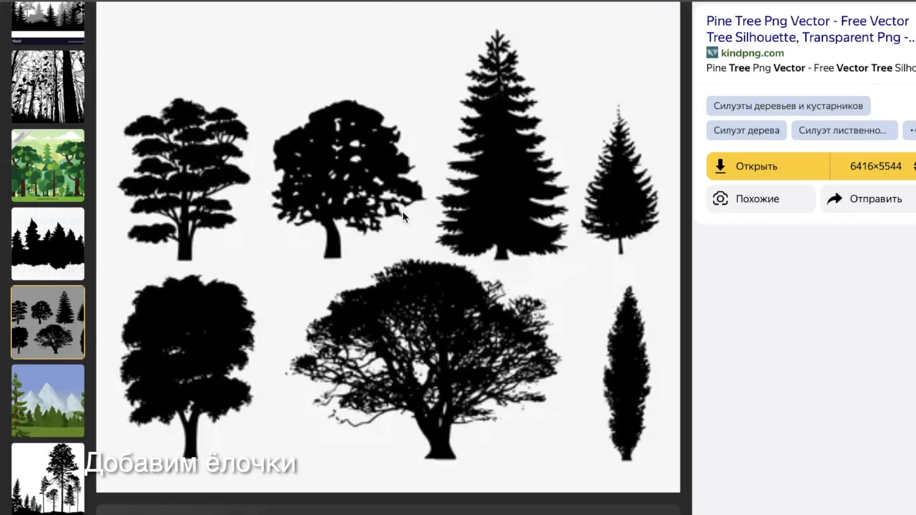
{"action": "left_click", "coordinate": [711, 166]}
{"action": "right_click", "coordinate": [601, 245]}
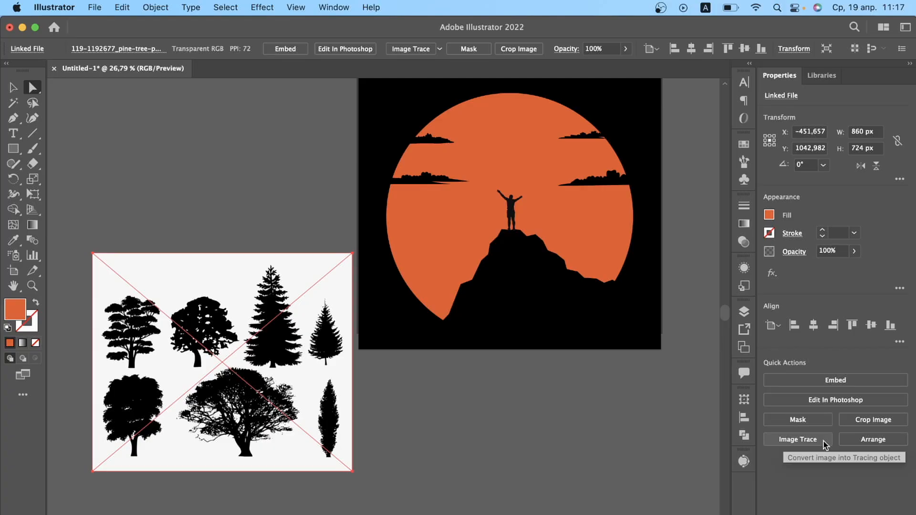
Back in Illustrator, Image Trace the placed tree silhouette picture and expand the tracing into editable paths.
{"action": "left_click", "coordinate": [823, 445]}
{"action": "left_click", "coordinate": [825, 470]}
{"action": "left_click", "coordinate": [458, 406]}
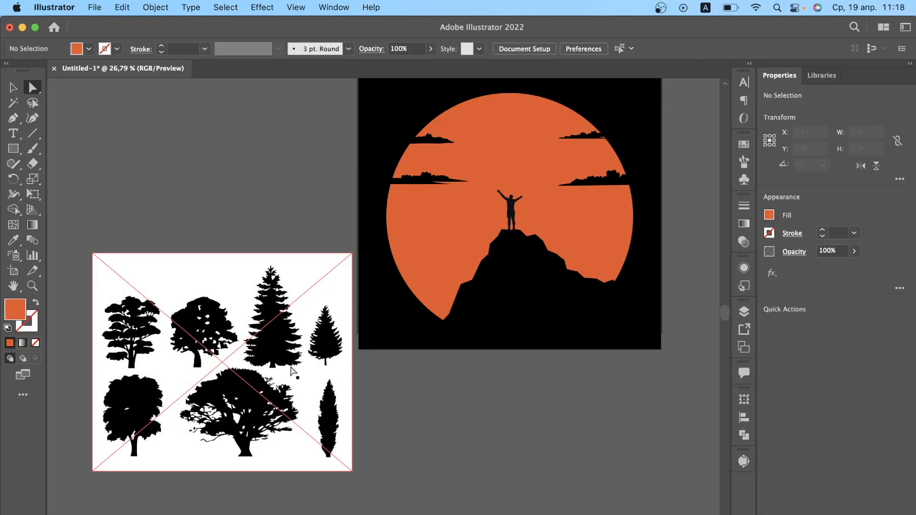
{"action": "scroll", "coordinate": [291, 370], "scroll_direction": "up", "scroll_amount": 5}
{"action": "left_click", "coordinate": [249, 431]}
{"action": "scroll", "coordinate": [271, 312], "scroll_direction": "down", "scroll_amount": 6}
{"action": "left_click", "coordinate": [816, 425]}
Isolate the traced group and move the large fir onto the lower-left part of the scene.
{"action": "left_click", "coordinate": [264, 305]}
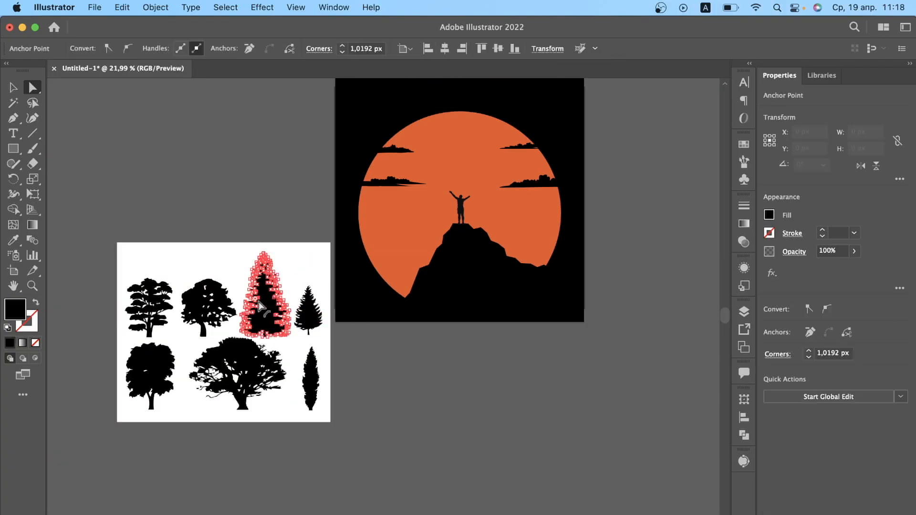
{"action": "key", "text": "v"}
{"action": "left_click", "coordinate": [246, 319]}
{"action": "left_click_drag", "start_coordinate": [273, 312], "coordinate": [382, 296]}
{"action": "double_click", "coordinate": [230, 334]}
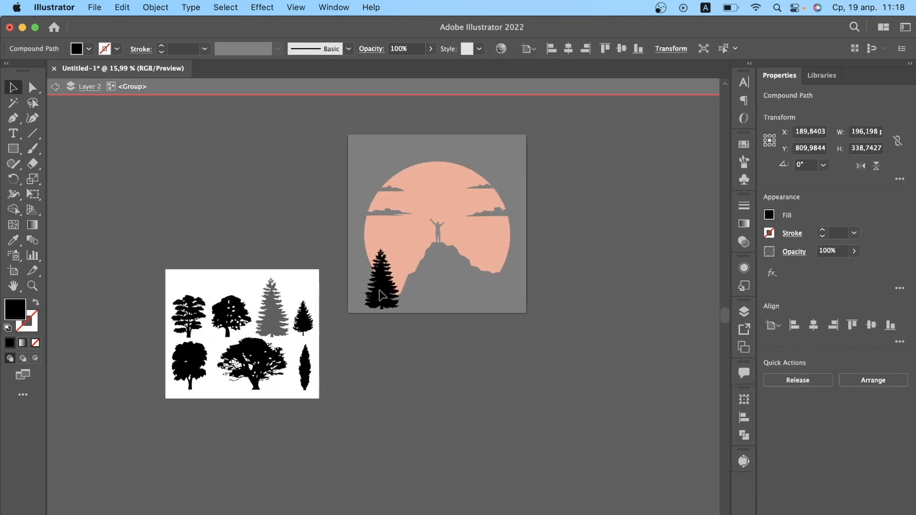
{"action": "scroll", "coordinate": [382, 296], "scroll_direction": "up", "scroll_amount": 2}
{"action": "key", "text": "Escape"}
{"action": "left_click", "coordinate": [420, 499]}
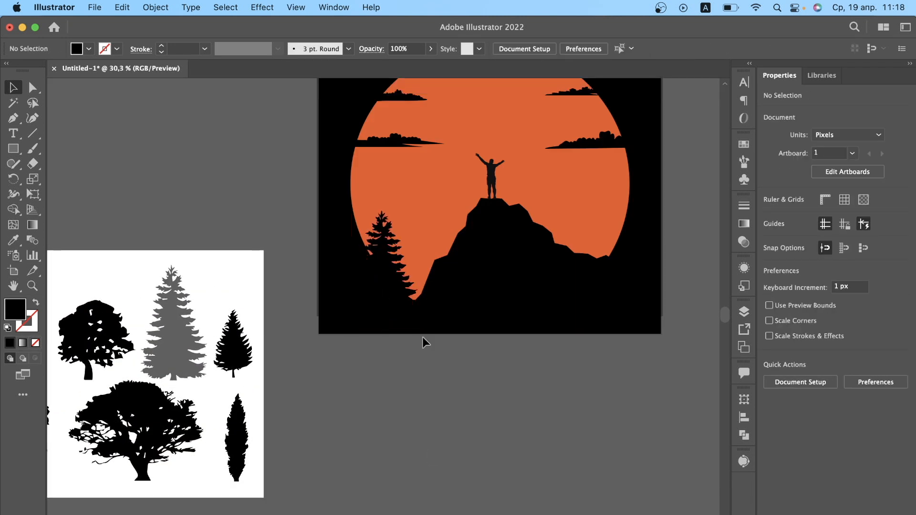
Ungroup the traced trees and select only the large fir in the scene.
{"action": "left_click", "coordinate": [399, 285]}
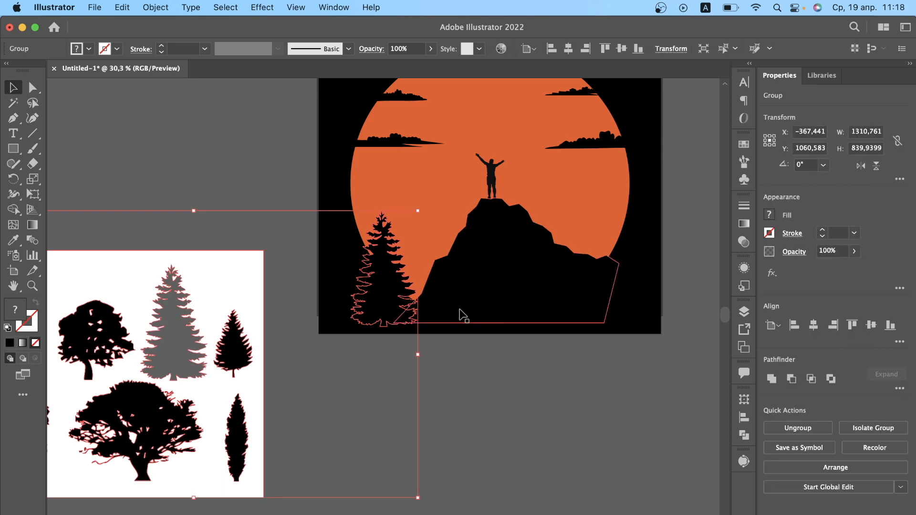
{"action": "left_click", "coordinate": [800, 429]}
{"action": "left_click", "coordinate": [462, 354]}
{"action": "left_click", "coordinate": [393, 286]}
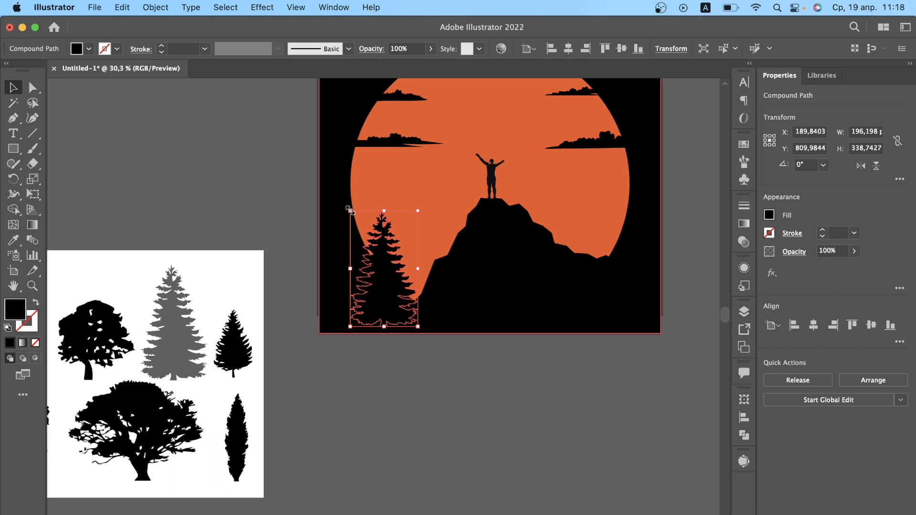
Shrink the fir and place copies in a row along the sun's lower-left edge up to the mountain, the leftmost about 68 × 118 px.
{"action": "left_click_drag", "start_coordinate": [353, 327], "coordinate": [379, 303]}
{"action": "scroll", "coordinate": [378, 302], "scroll_direction": "up", "scroll_amount": 3}
{"action": "left_click_drag", "start_coordinate": [420, 266], "coordinate": [479, 303]}
{"action": "left_click_drag", "start_coordinate": [498, 296], "coordinate": [568, 299]}
{"action": "left_click", "coordinate": [499, 277]}
{"action": "left_click_drag", "start_coordinate": [448, 259], "coordinate": [496, 279]}
{"action": "right_click", "coordinate": [396, 220]}
{"action": "mouse_move", "coordinate": [497, 456]}
{"action": "left_click", "coordinate": [392, 254]}
{"action": "right_click", "coordinate": [390, 252]}
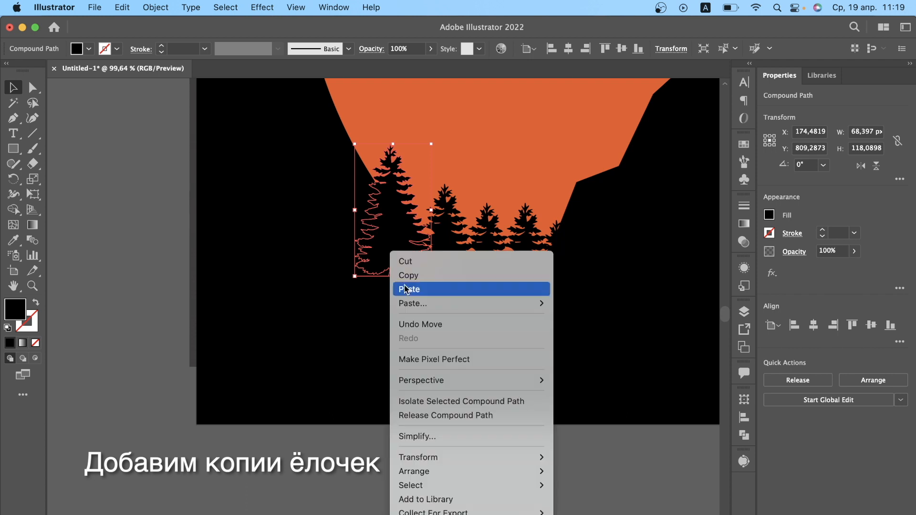
{"action": "mouse_move", "coordinate": [539, 457]}
{"action": "left_click", "coordinate": [576, 457]}
{"action": "left_click", "coordinate": [524, 365]}
{"action": "scroll", "coordinate": [583, 307], "scroll_direction": "down", "scroll_amount": 5}
{"action": "left_click", "coordinate": [583, 399]}
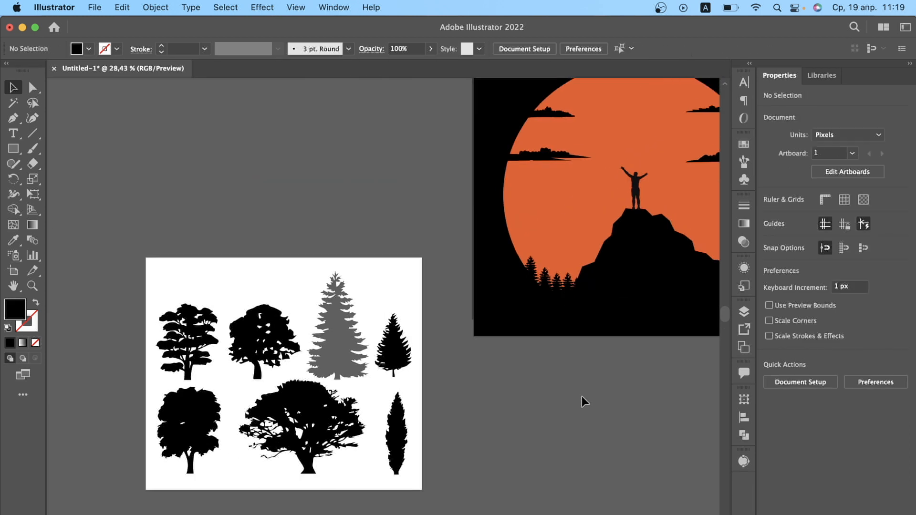
Place small fir copies along the sun's lower-right edge beside the mountain slope.
{"action": "scroll", "coordinate": [582, 396], "scroll_direction": "up", "scroll_amount": 2}
{"action": "scroll", "coordinate": [582, 399], "scroll_direction": "right", "scroll_amount": 2}
{"action": "scroll", "coordinate": [373, 341], "scroll_direction": "up", "scroll_amount": 1}
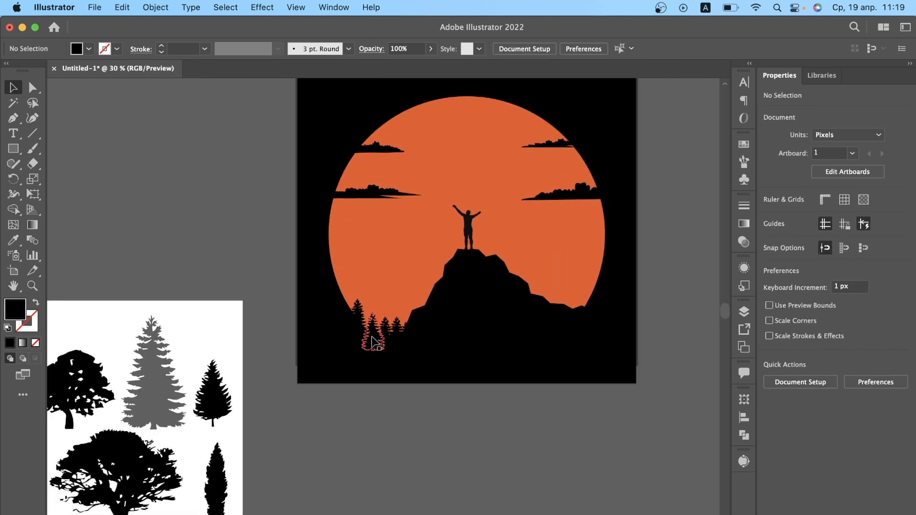
{"action": "left_click_drag", "start_coordinate": [594, 343], "coordinate": [565, 334]}
{"action": "scroll", "coordinate": [584, 320], "scroll_direction": "up", "scroll_amount": 5}
{"action": "left_click_drag", "start_coordinate": [590, 289], "coordinate": [553, 310]}
{"action": "scroll", "coordinate": [554, 310], "scroll_direction": "down", "scroll_amount": 6}
Move the smaller fir from the tree sheet to about X 199, Y 848 px among the lower-left firs, scaled to about 52 × 91 px.
{"action": "left_click", "coordinate": [197, 340]}
{"action": "left_click", "coordinate": [228, 443]}
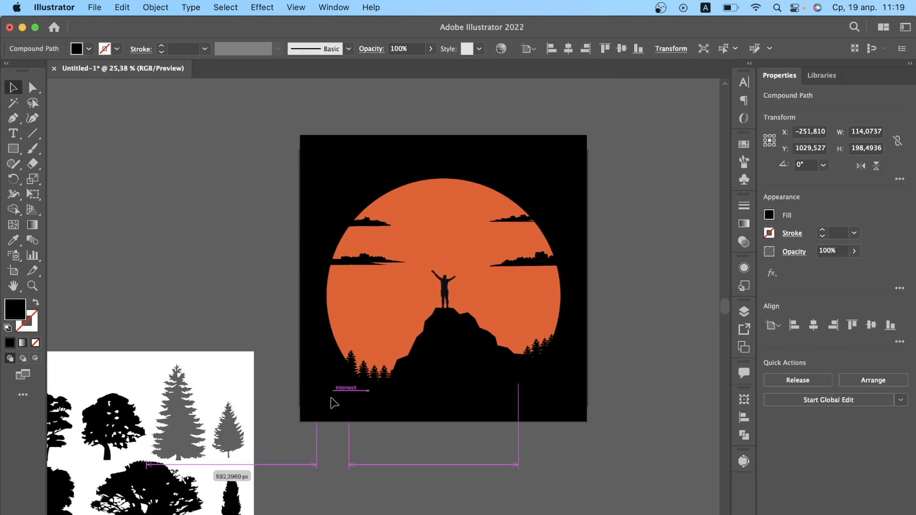
{"action": "scroll", "coordinate": [241, 285], "scroll_direction": "up", "scroll_amount": 5}
{"action": "left_click_drag", "start_coordinate": [194, 267], "coordinate": [444, 492]}
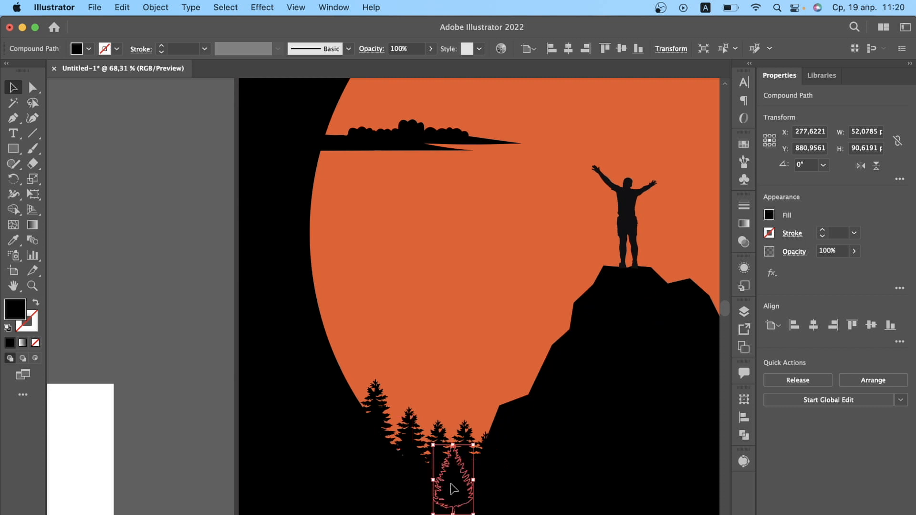
{"action": "left_click_drag", "start_coordinate": [394, 463], "coordinate": [394, 462]}
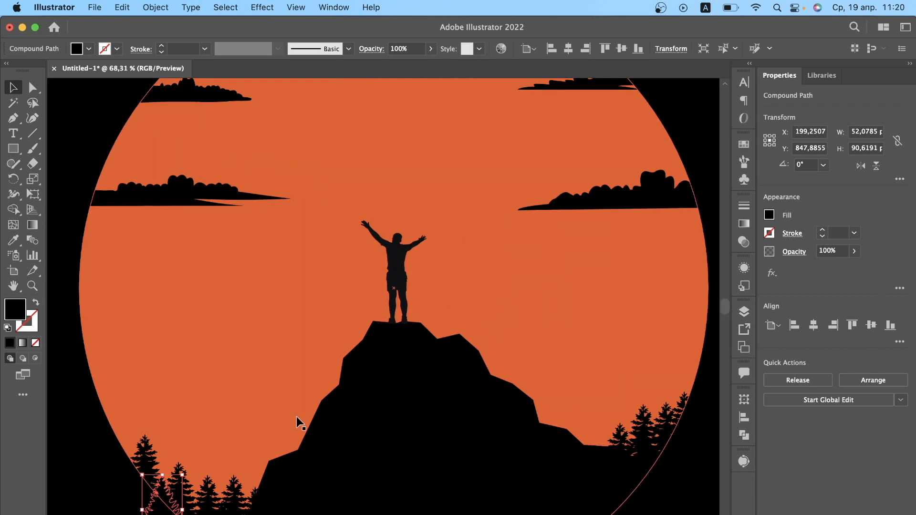
{"action": "scroll", "coordinate": [296, 417], "scroll_direction": "down", "scroll_amount": 3}
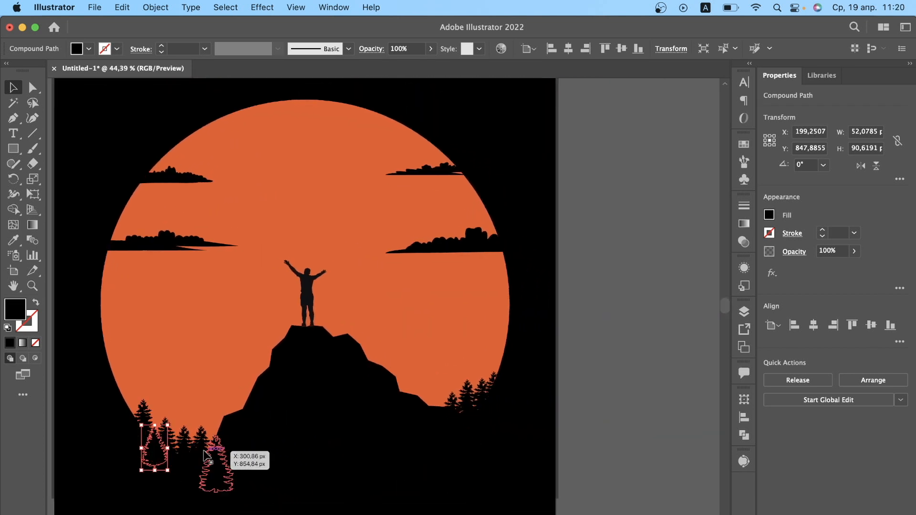
{"action": "left_click", "coordinate": [602, 400]}
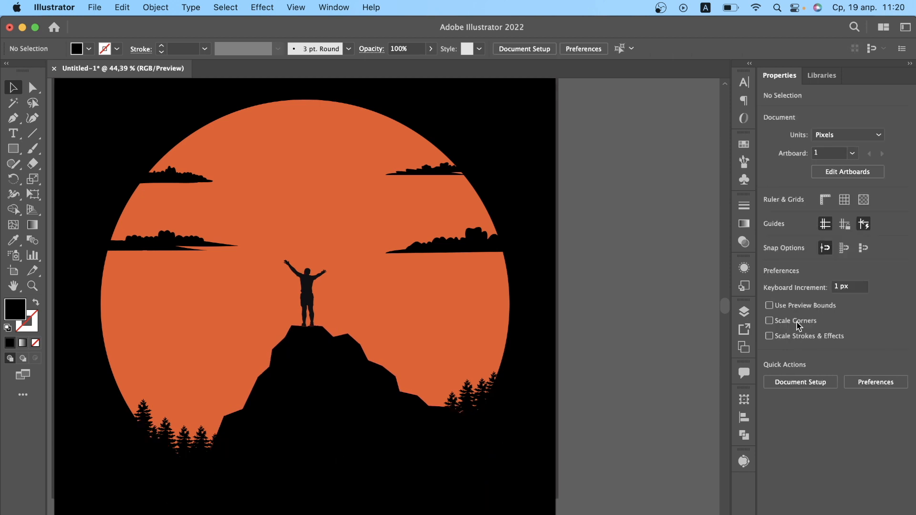
Show the hidden reference layer, Layer 1, and delete it.
{"action": "scroll", "coordinate": [503, 261], "scroll_direction": "down", "scroll_amount": 2}
{"action": "scroll", "coordinate": [504, 261], "scroll_direction": "down", "scroll_amount": 1}
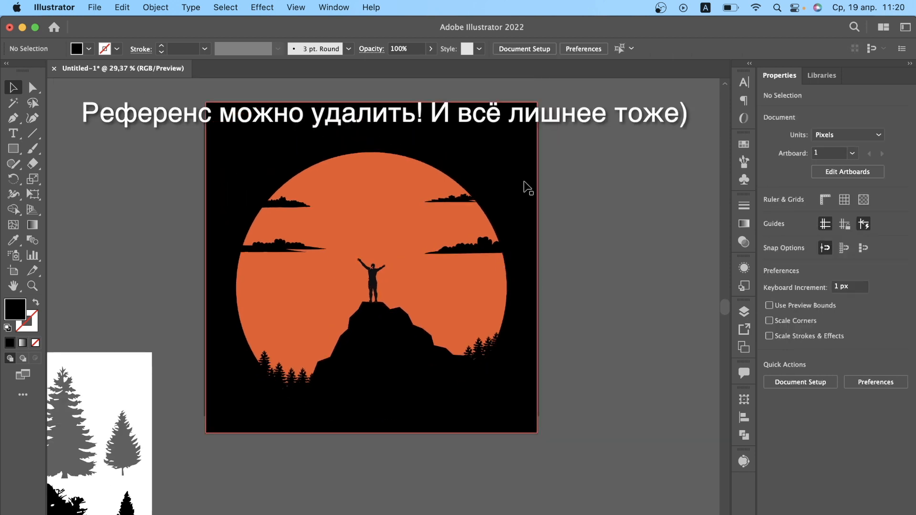
{"action": "left_click", "coordinate": [745, 311]}
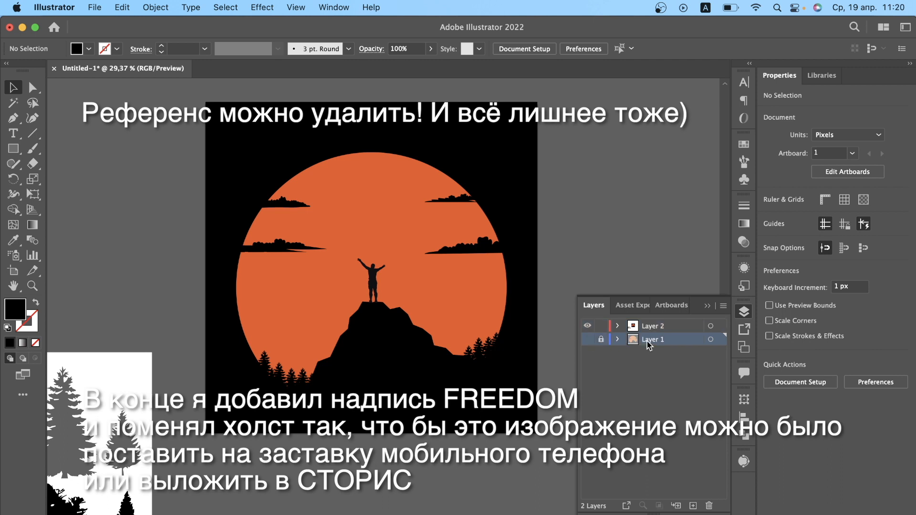
{"action": "left_click", "coordinate": [587, 339]}
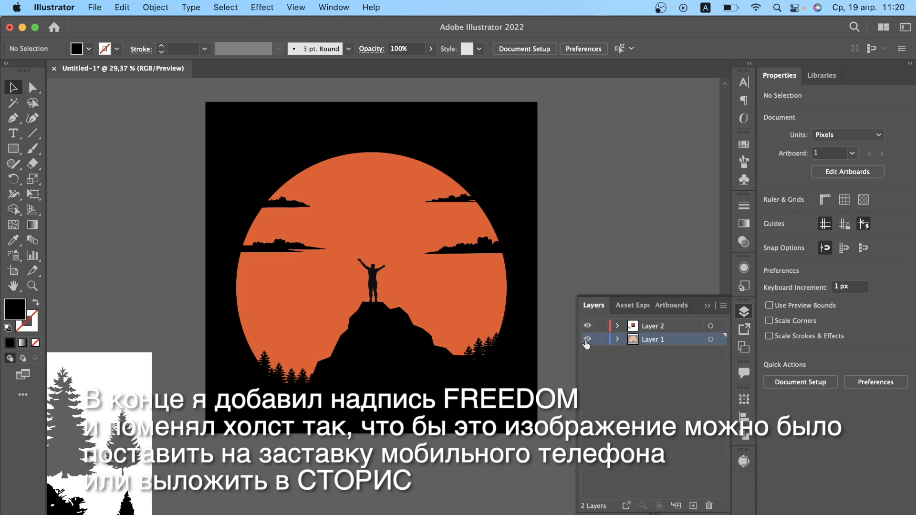
{"action": "left_click", "coordinate": [711, 339]}
{"action": "left_click", "coordinate": [709, 506]}
{"action": "left_click", "coordinate": [557, 306]}
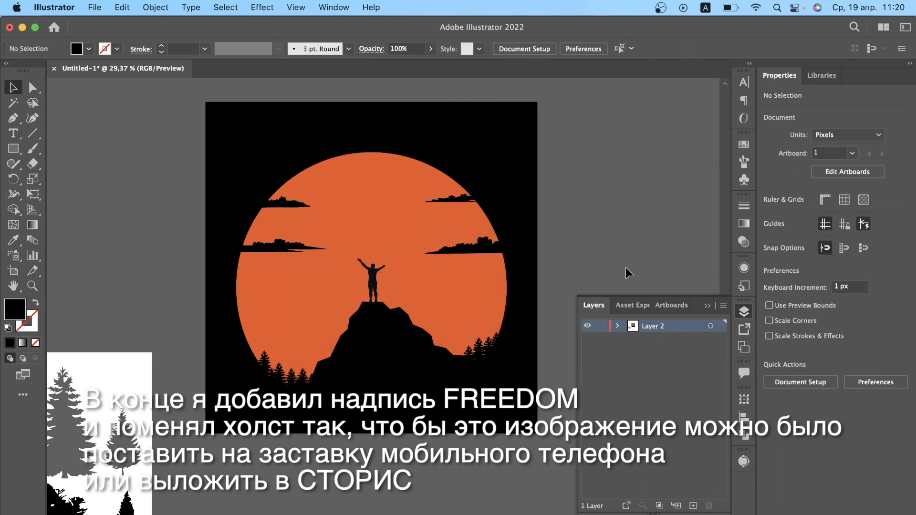
{"action": "scroll", "coordinate": [123, 374], "scroll_direction": "down", "scroll_amount": 5}
{"action": "scroll", "coordinate": [123, 372], "scroll_direction": "left", "scroll_amount": 4}
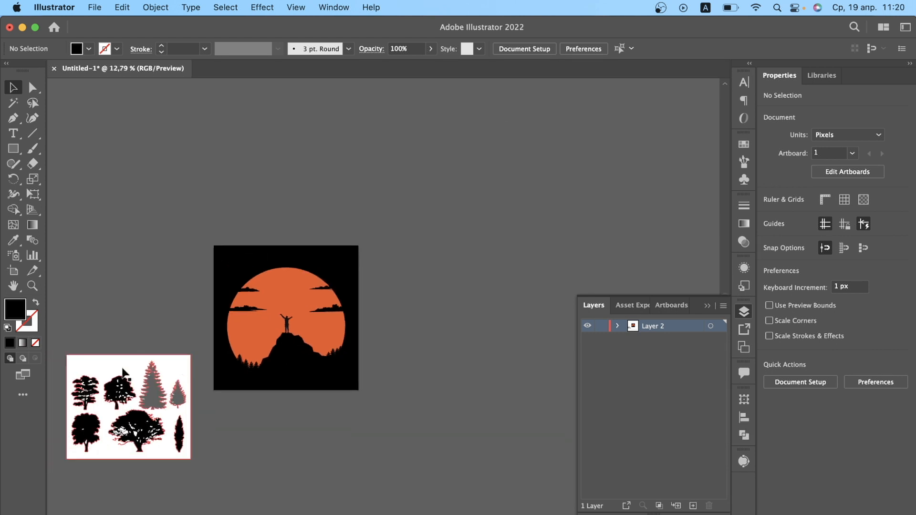